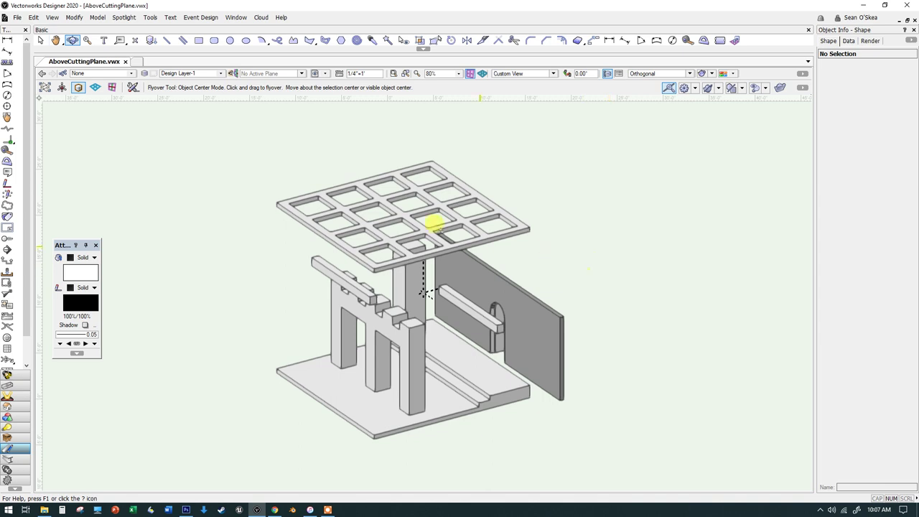
Orbit the model and inspect the overhead grid and right wall by selecting them.
drag(251, 282, 221, 261)
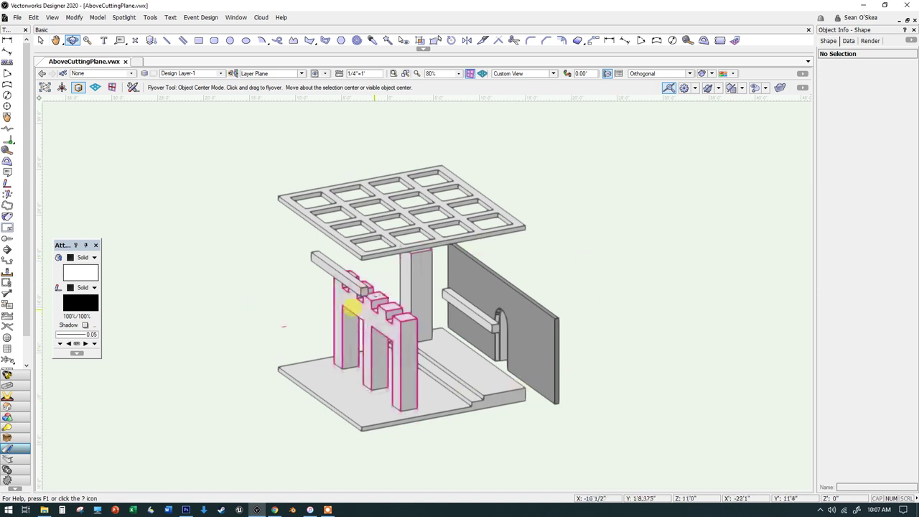
key(x)
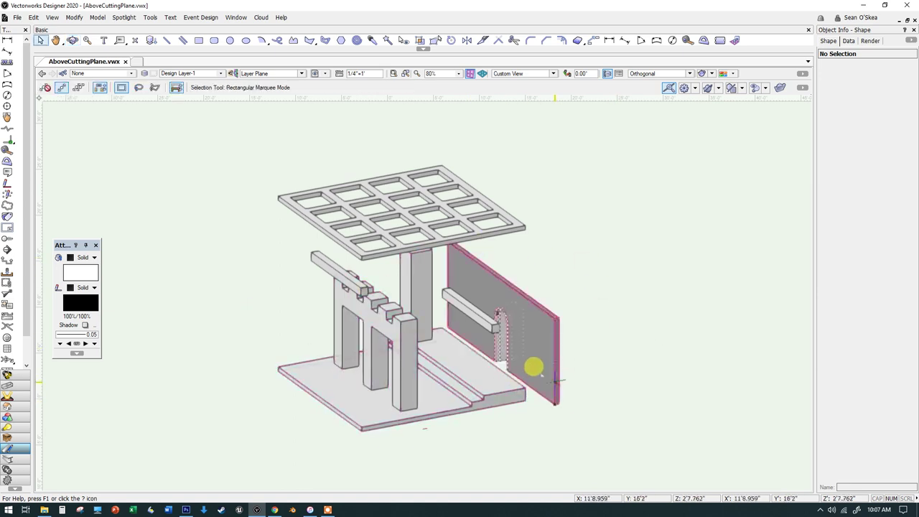
click(472, 220)
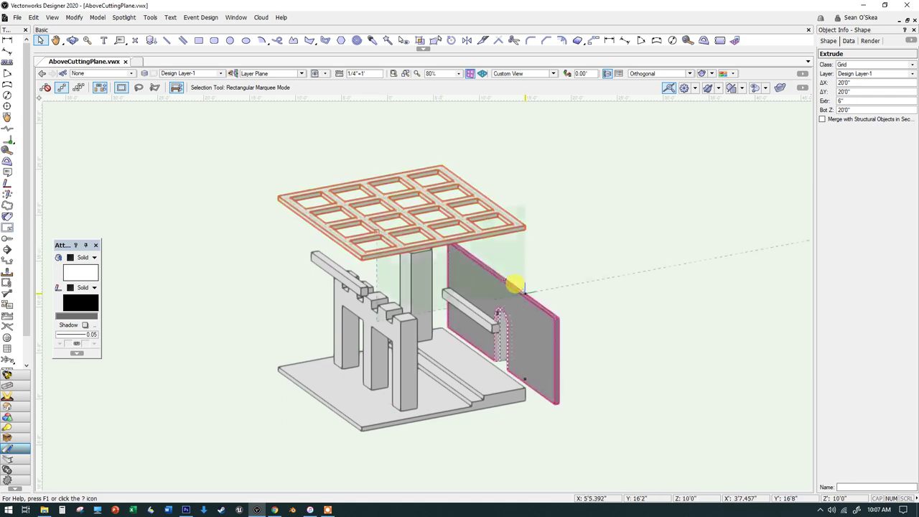
click(517, 288)
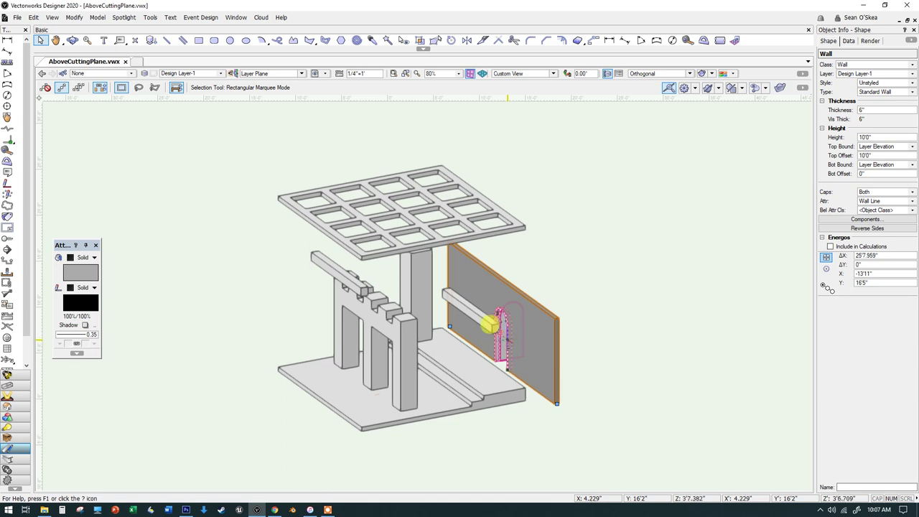
click(489, 328)
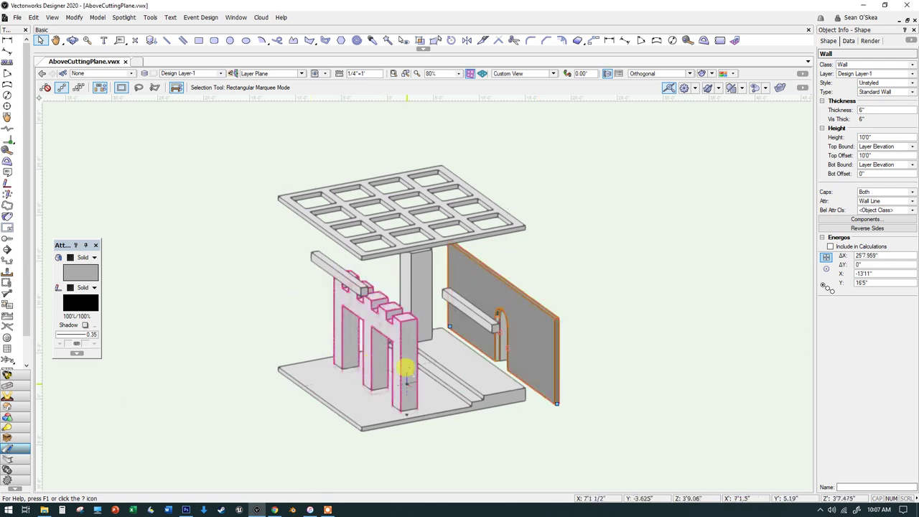
click(622, 366)
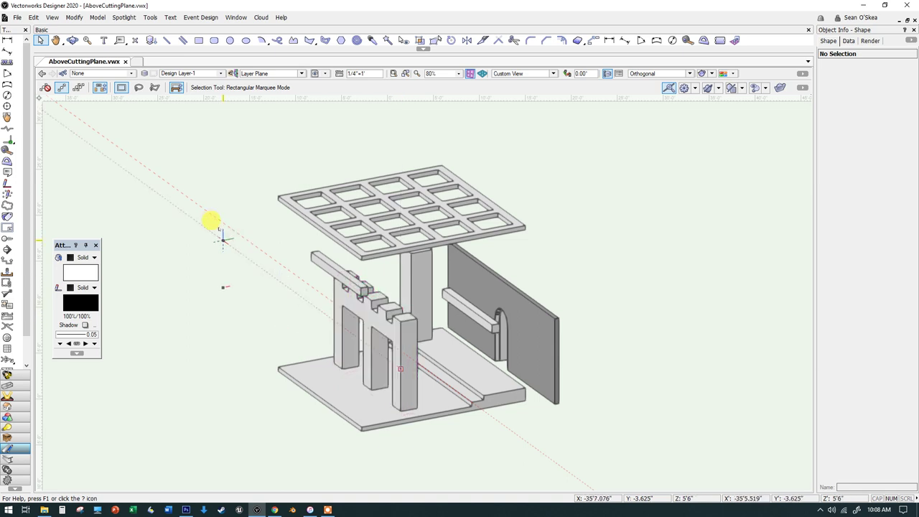
Clip all seven model objects just below the overhead grid and request a section viewport from the cut.
key(ctrl+a)
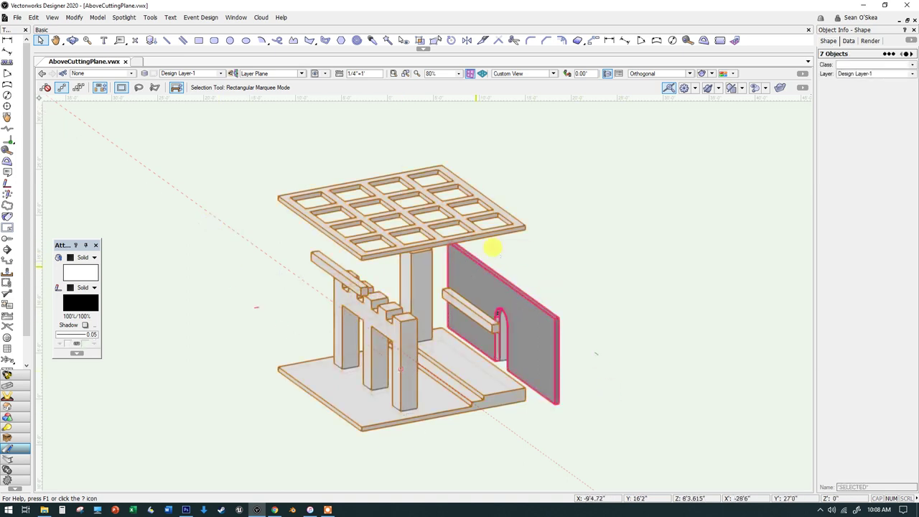
click(780, 88)
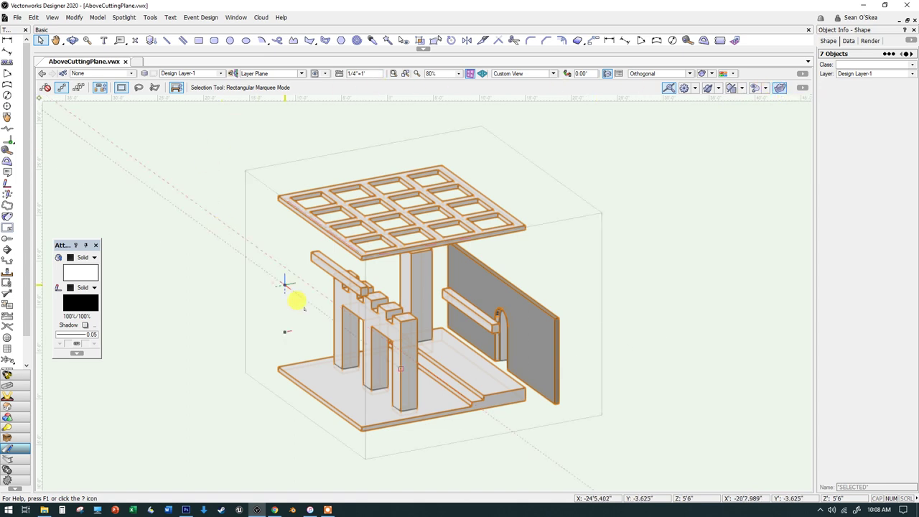
click(475, 143)
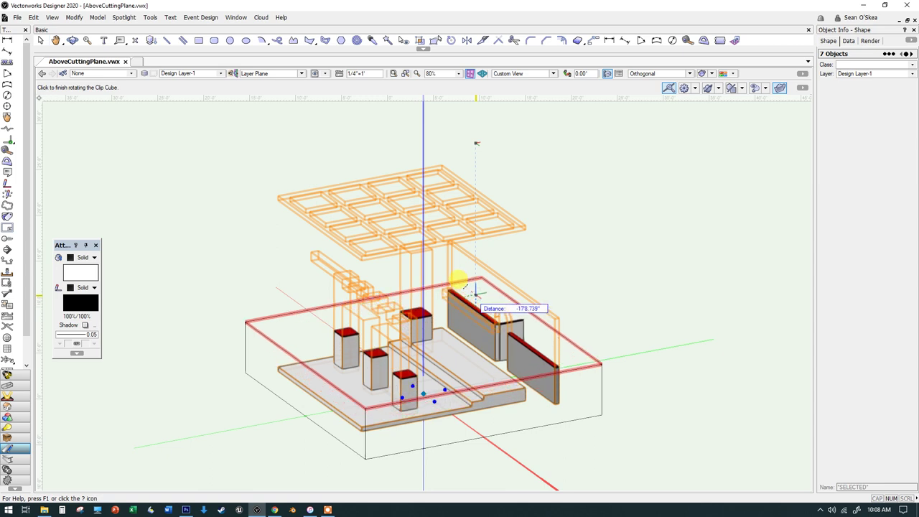
click(474, 294)
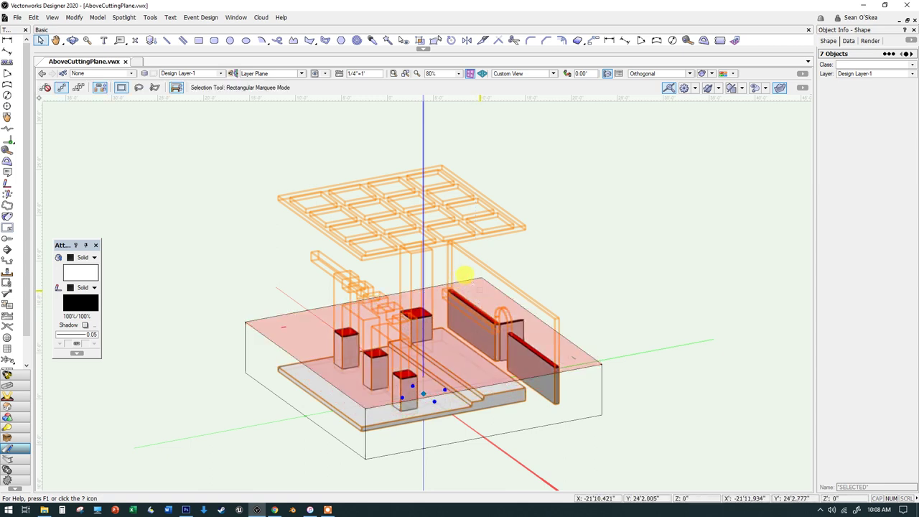
right_click(479, 290)
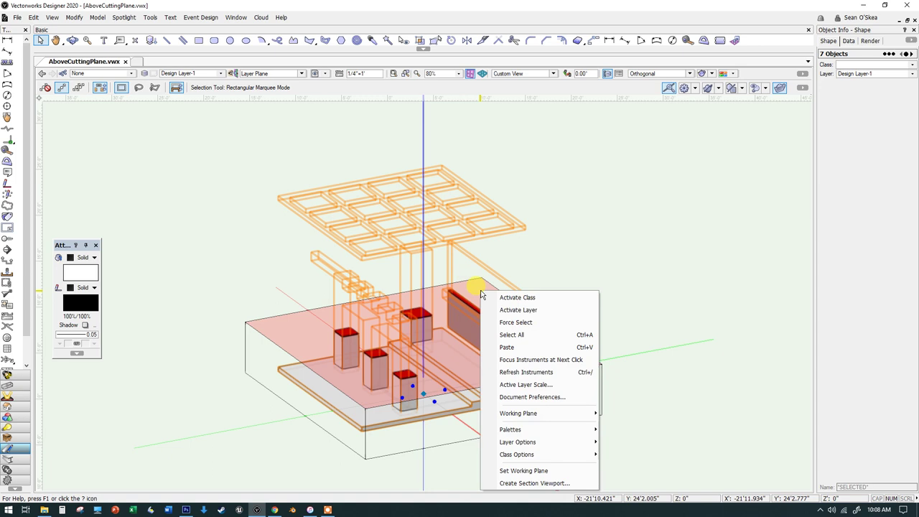
click(528, 484)
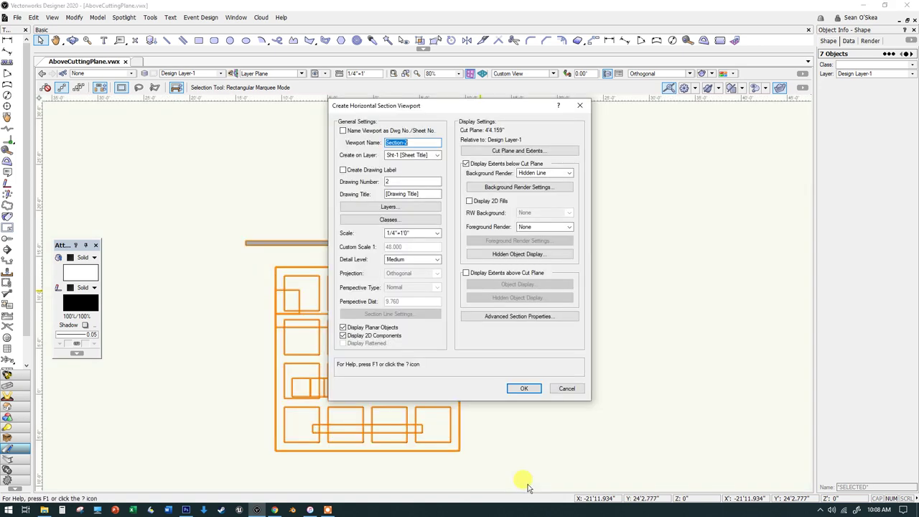
Create the Section-2 horizontal section viewport and move it to the right side of Sht-1.
click(524, 388)
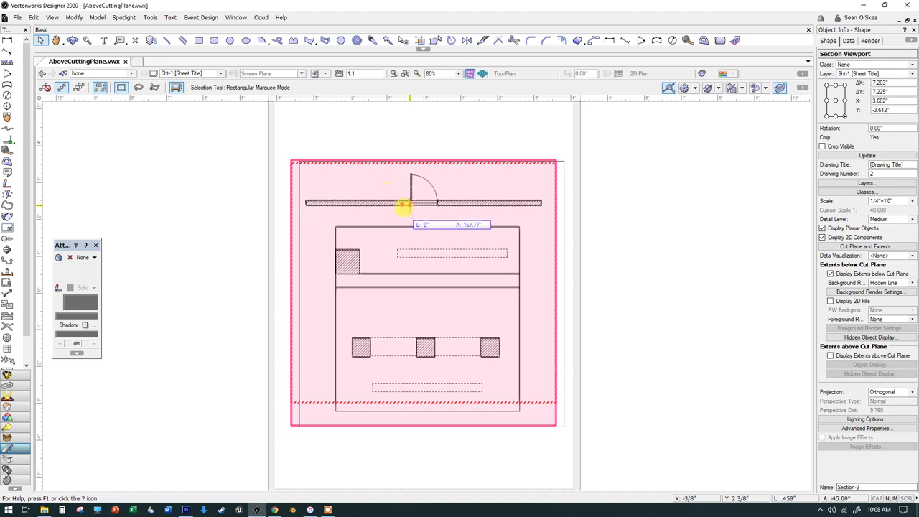
drag(403, 206, 694, 196)
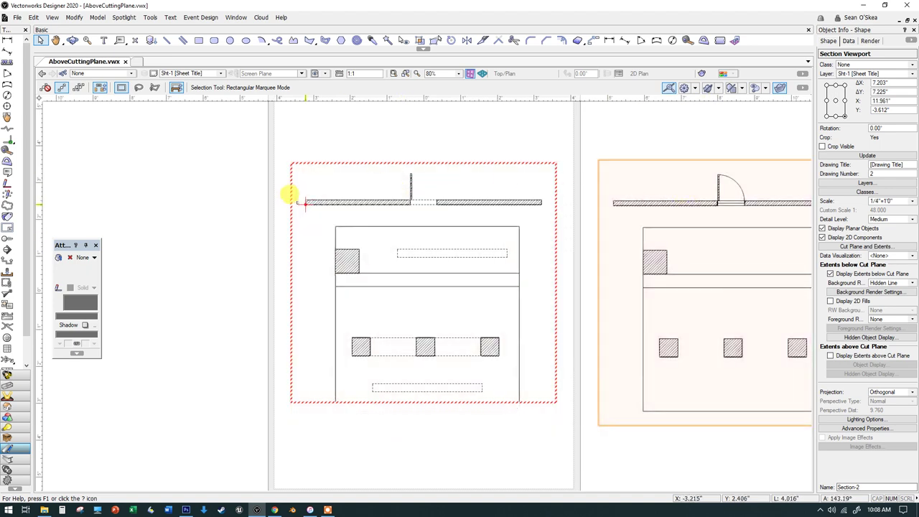
scroll(422, 290, up, 2)
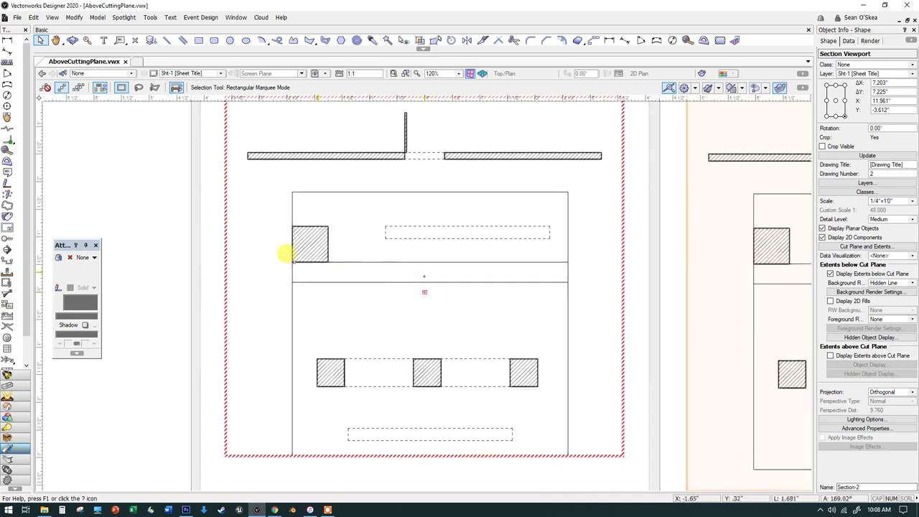
click(188, 251)
scroll(301, 252, up, 2)
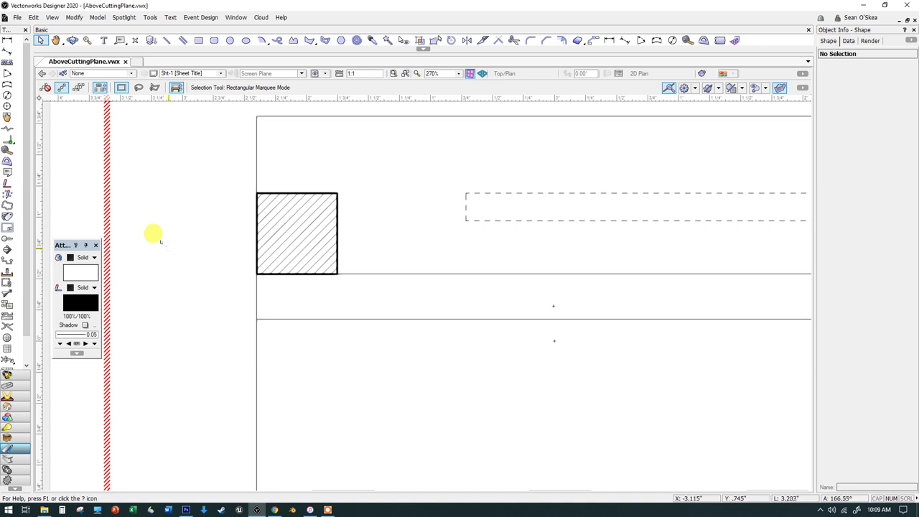
Zoom and pan around the new viewport to inspect its hatched cut columns.
double_click(287, 192)
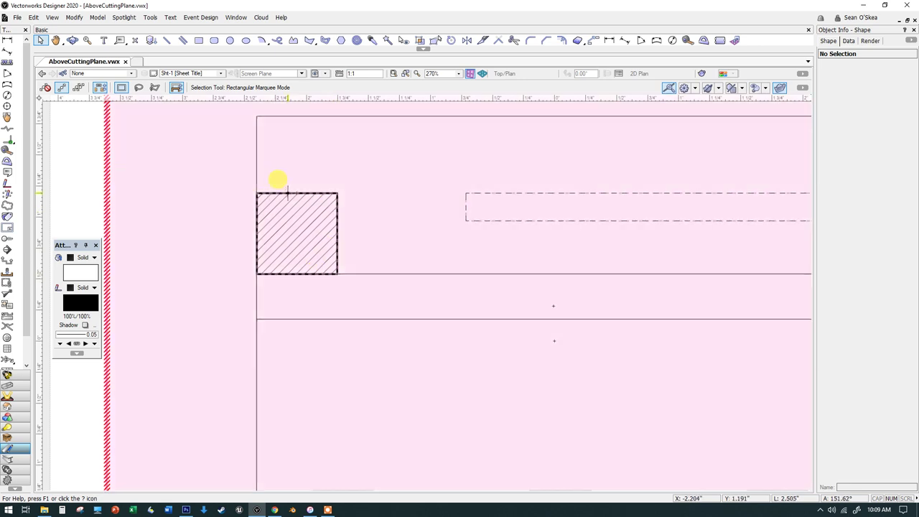
scroll(329, 244, down, 3)
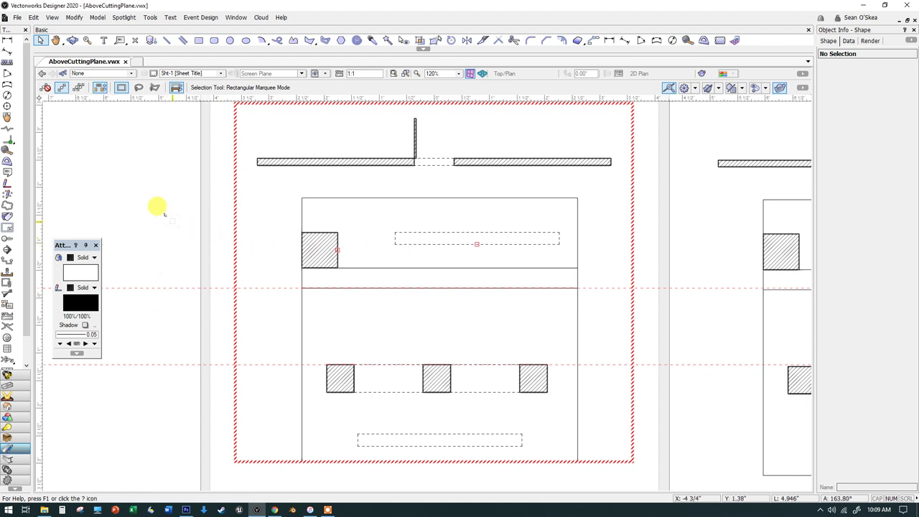
scroll(160, 208, down, 1)
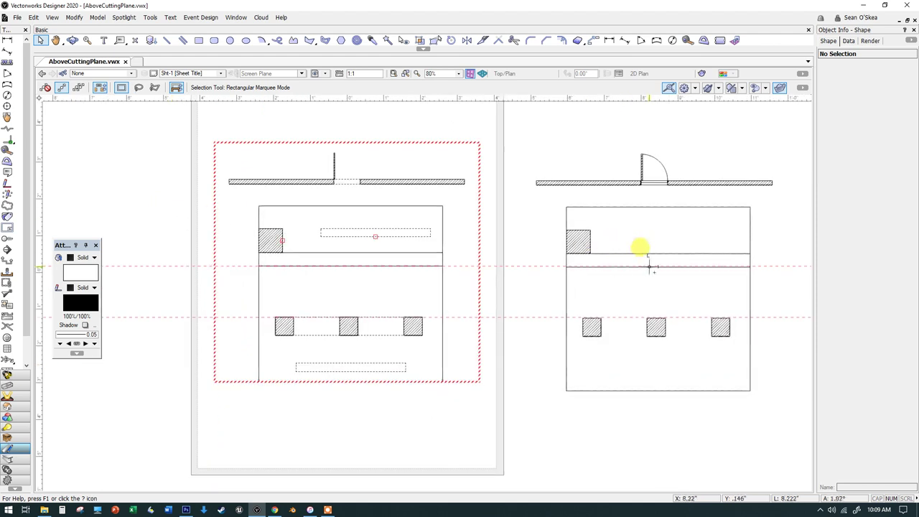
scroll(642, 251, down, 1)
scroll(707, 254, up, 3)
scroll(750, 263, down, 2)
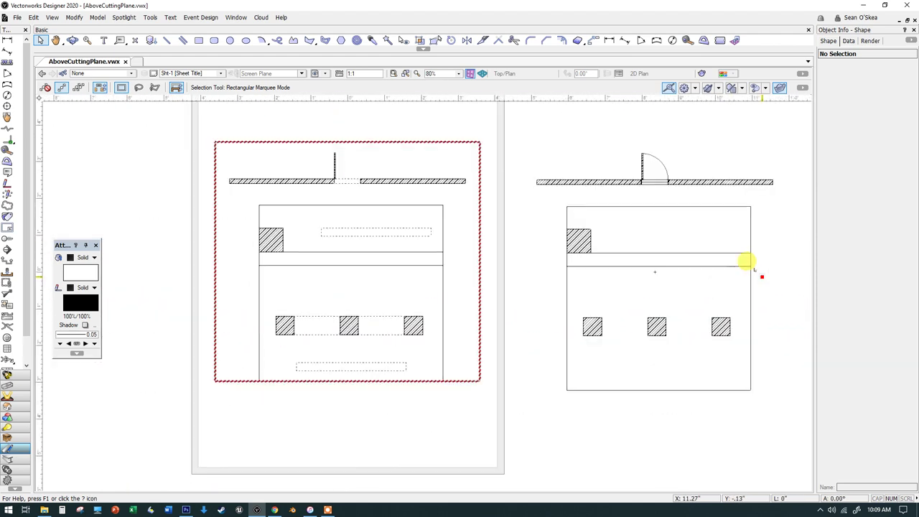
scroll(746, 262, up, 1)
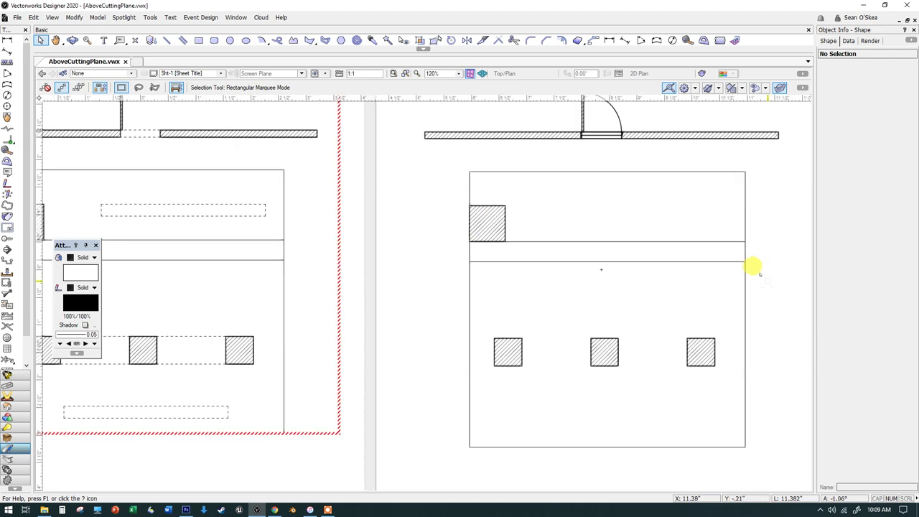
mouse_move(753, 265)
middle_down()
mouse_move(560, 302)
mouse_move(561, 291)
middle_up()
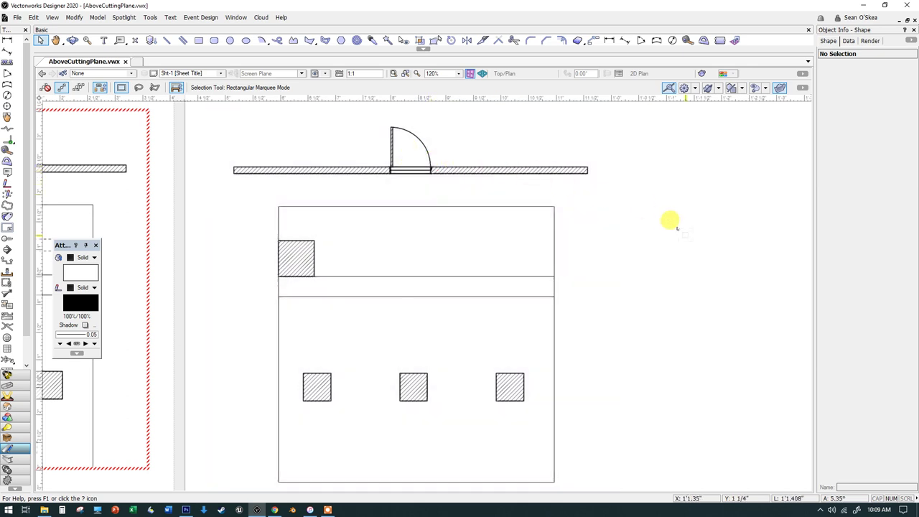
scroll(666, 220, down, 2)
scroll(480, 323, up, 4)
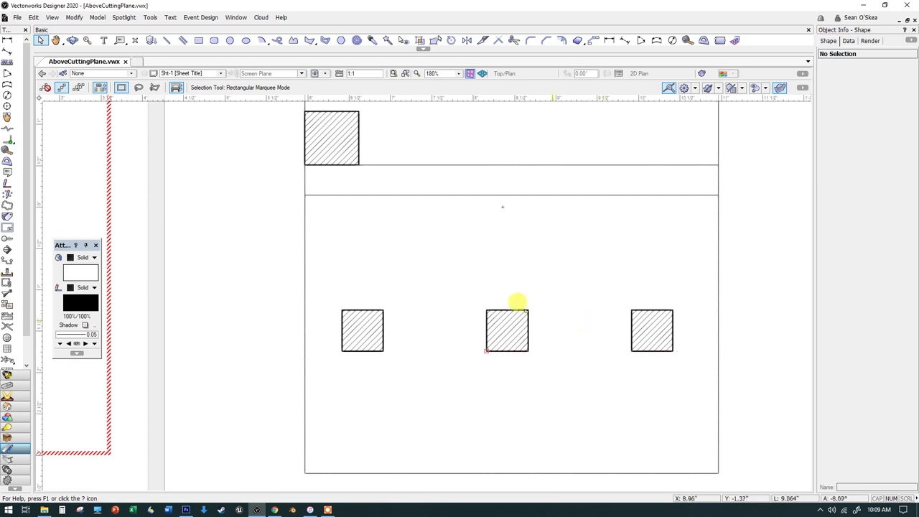
scroll(511, 303, down, 4)
Turn on extents above the cut plane for Section-2, update it, and view its class display settings.
click(526, 313)
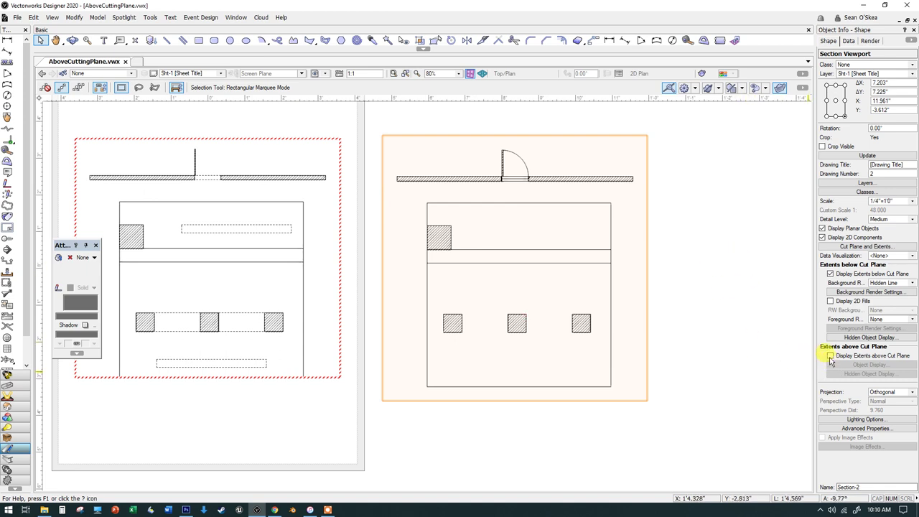
click(830, 356)
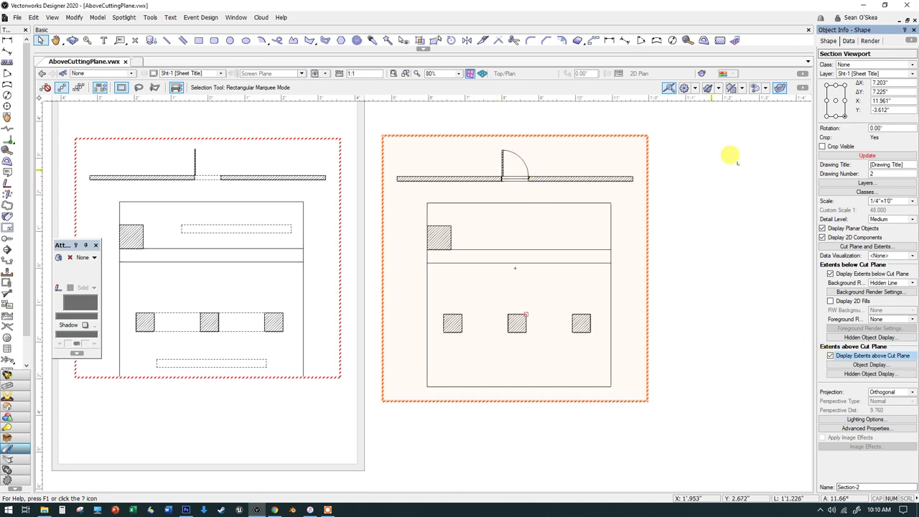
click(850, 157)
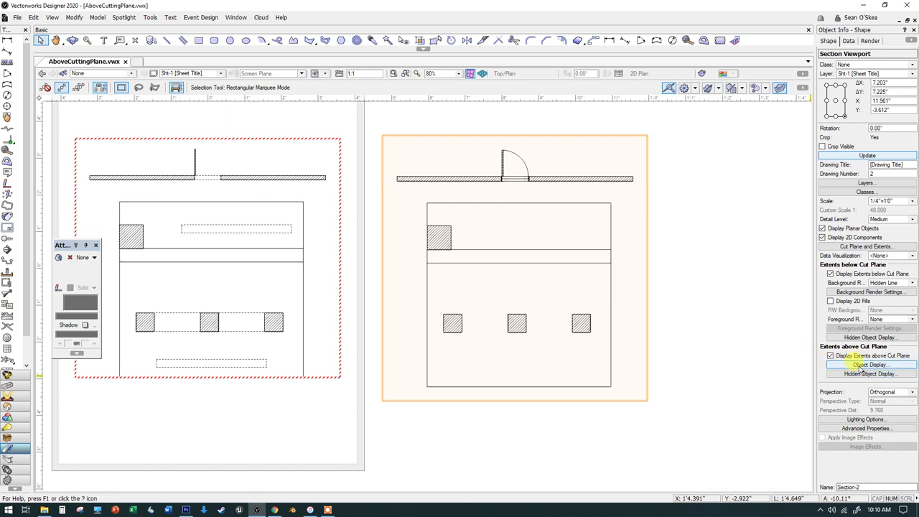
click(868, 365)
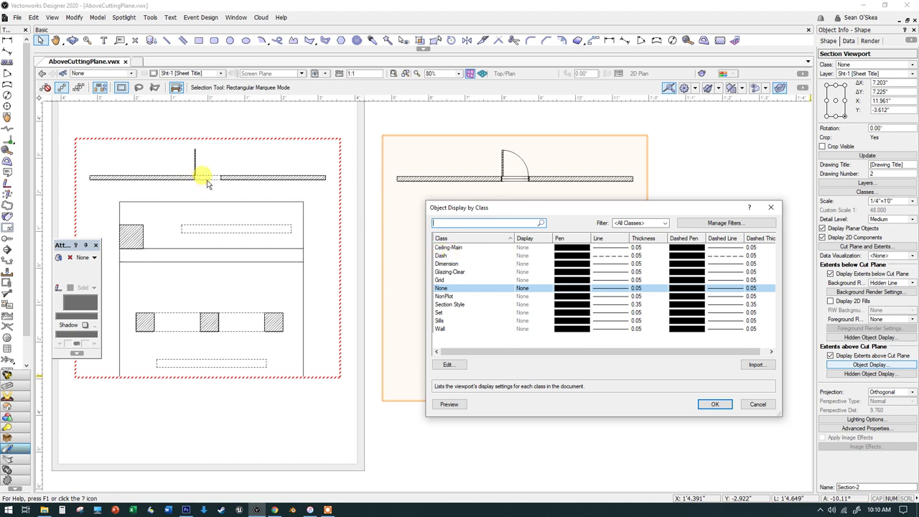
Close the class display settings unchanged and switch to Design Layer-1.
click(755, 405)
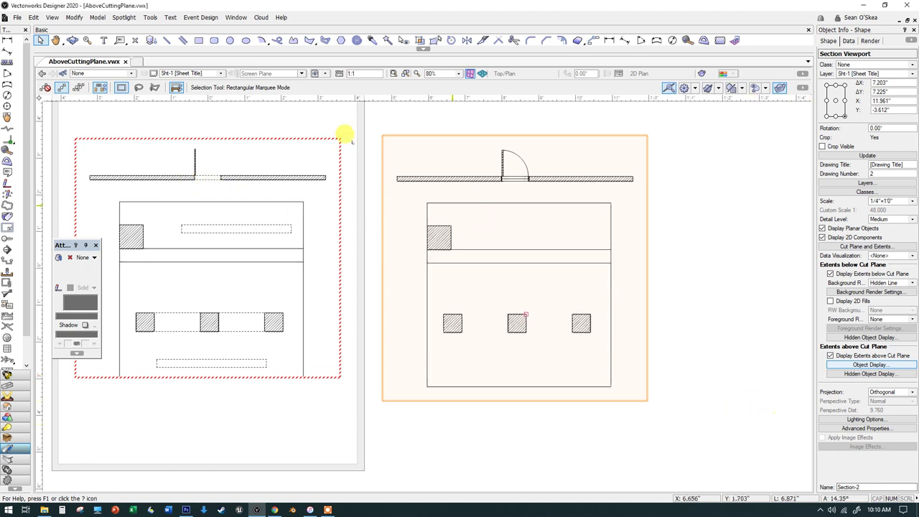
click(217, 74)
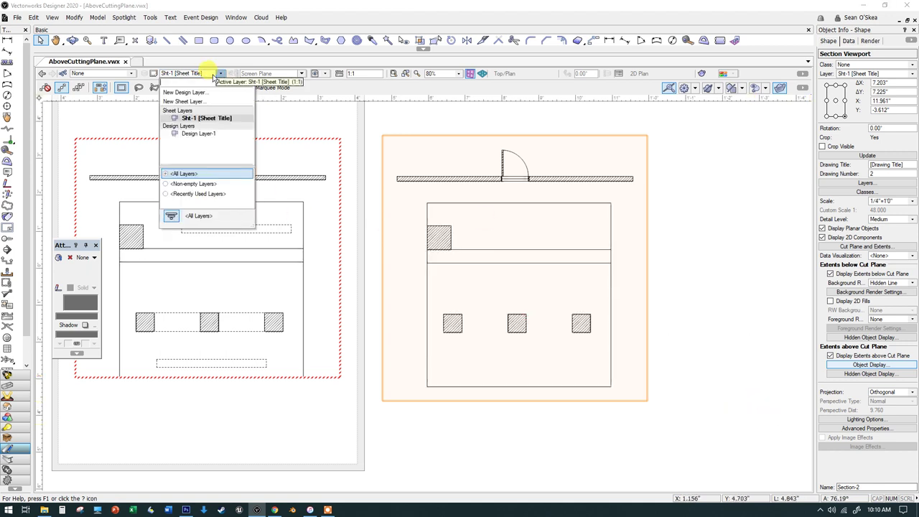
click(201, 133)
scroll(355, 164, up, 2)
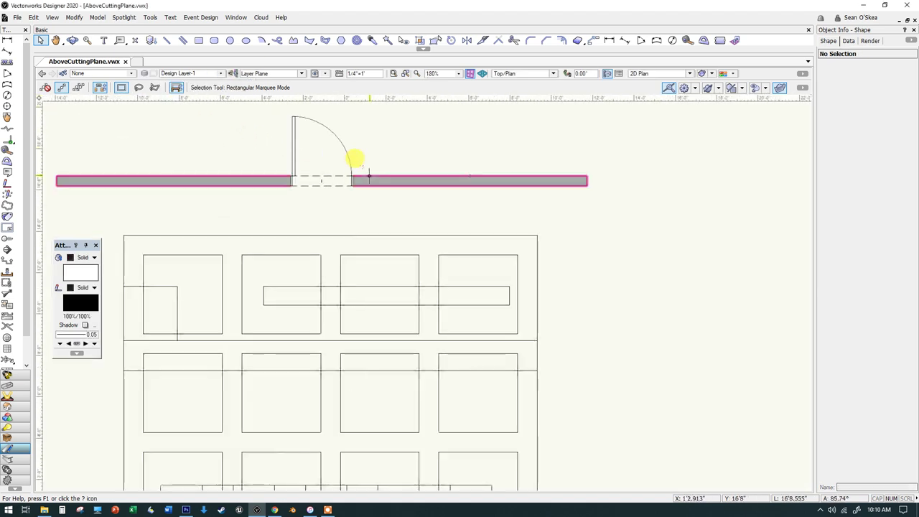
Review the door's 2D visualization classes for wall lines and header, keeping them unchanged.
click(321, 176)
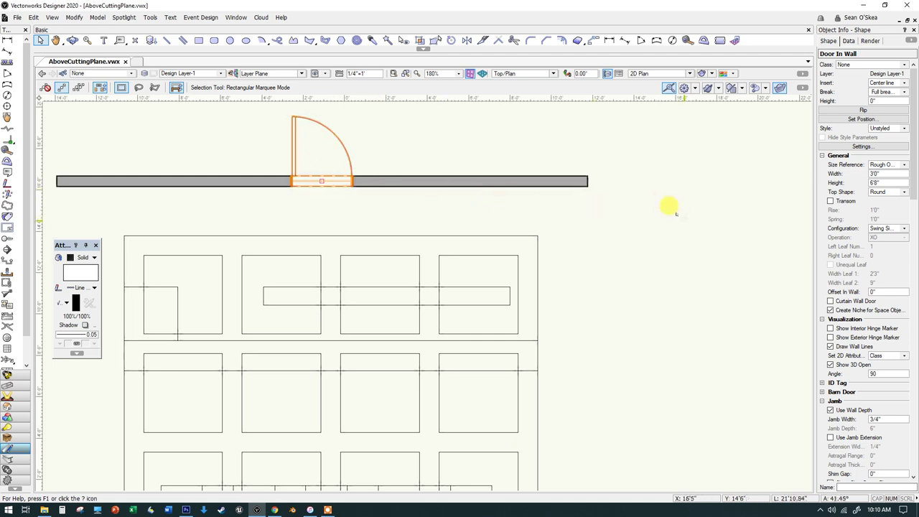
click(833, 146)
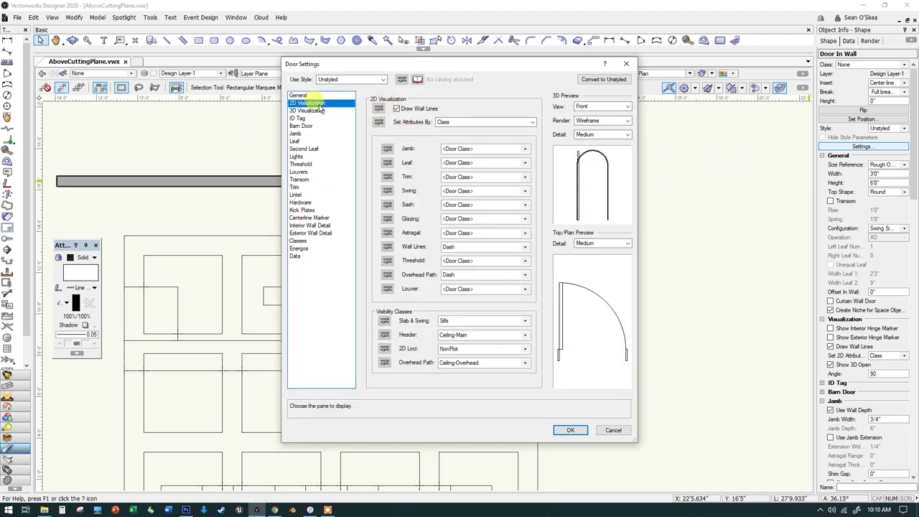
mouse_move(381, 108)
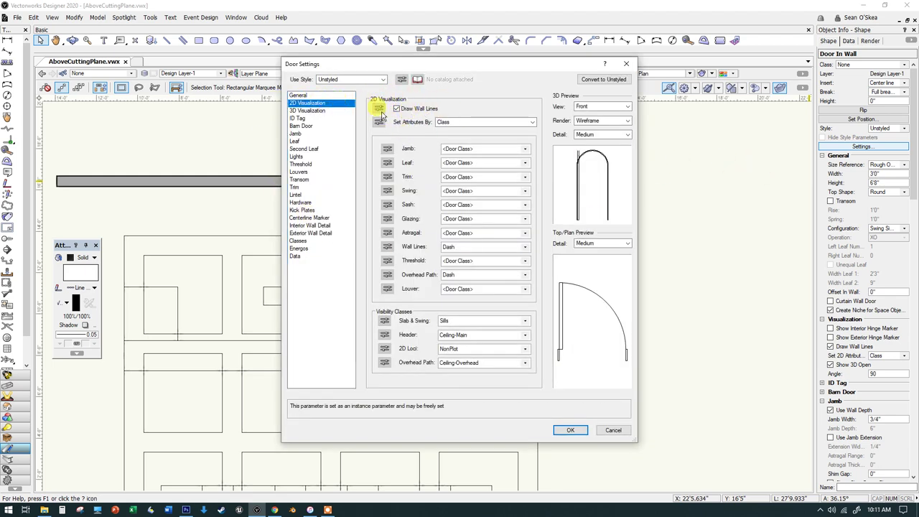
mouse_move(388, 248)
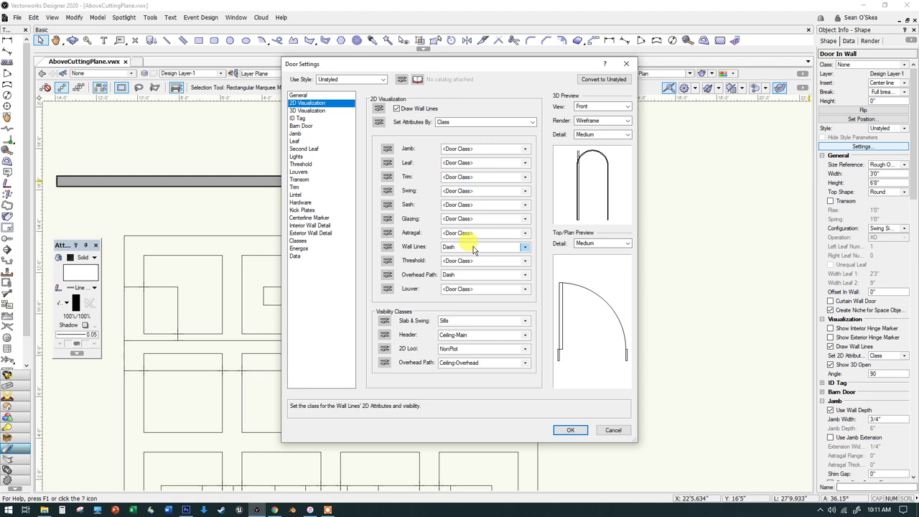
click(576, 431)
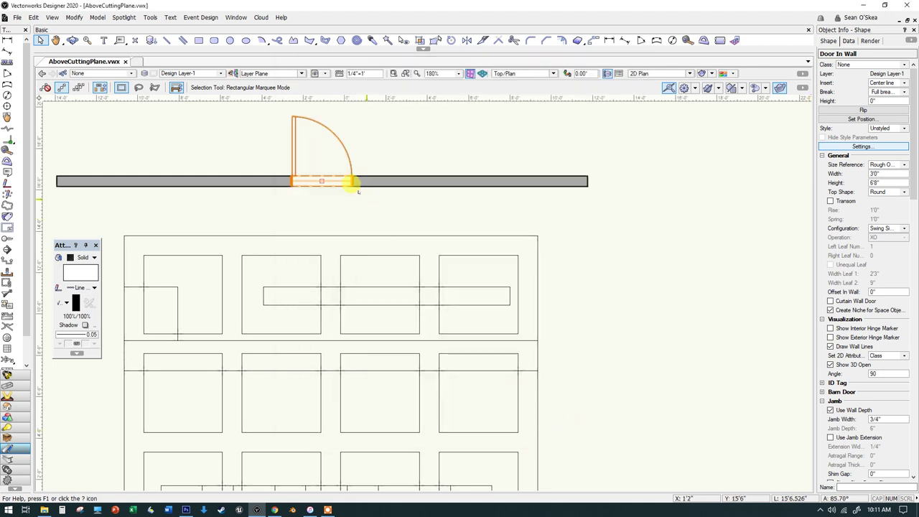
Deselect the door to reveal its dashed header lines, then bring up the layer list.
click(319, 200)
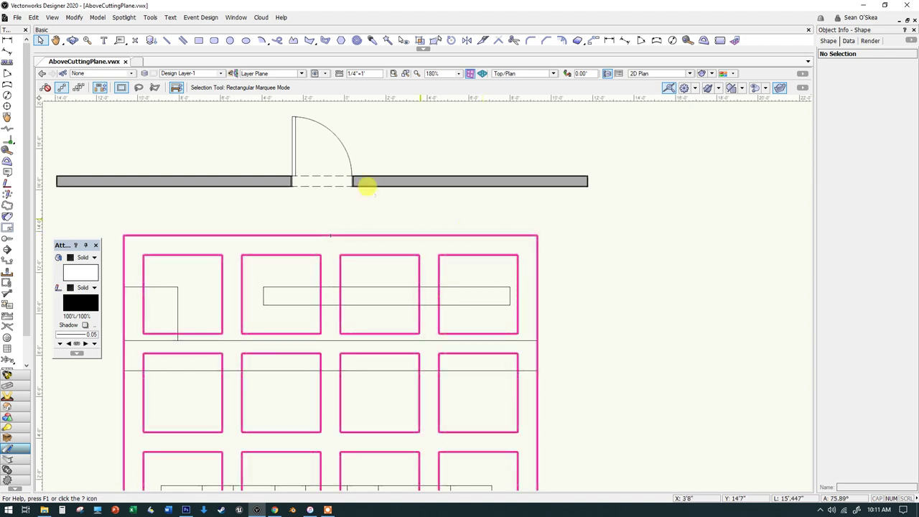
click(217, 75)
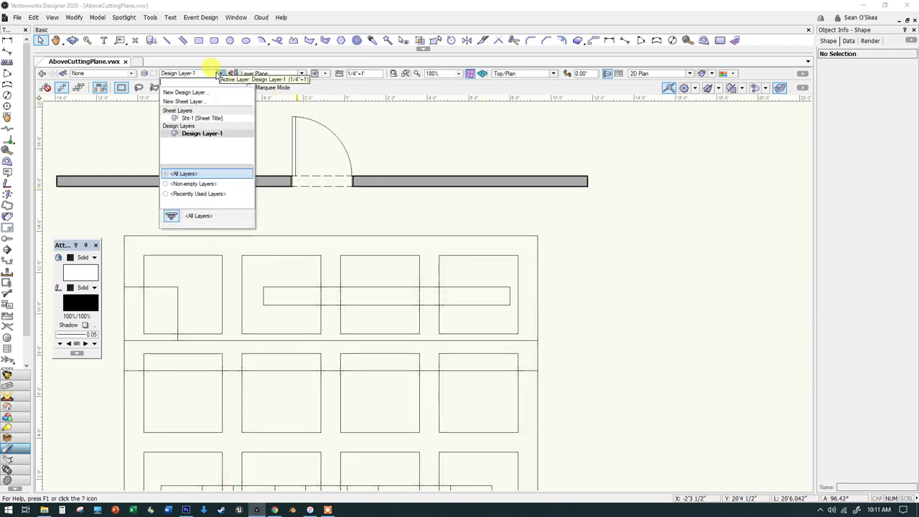
Return to sheet Sht-1 and bring up Section-2's Object Display by Class settings.
click(208, 119)
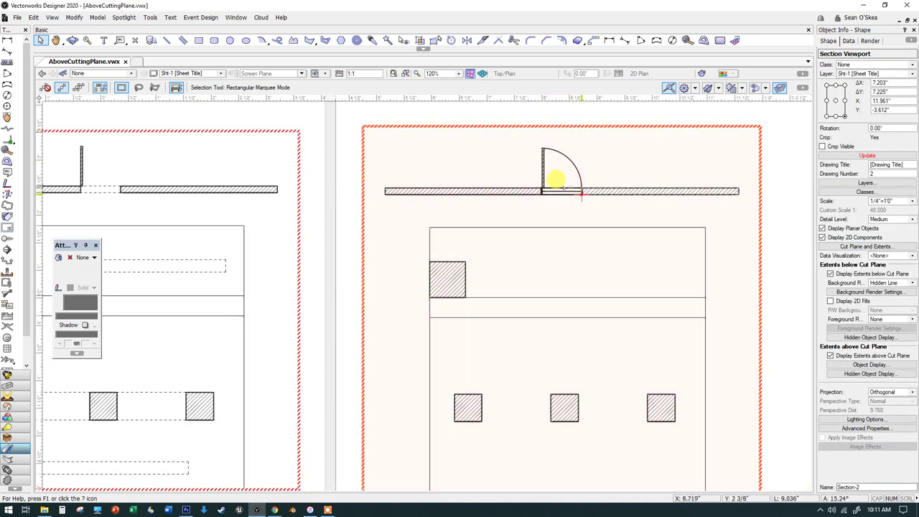
scroll(612, 212, down, 2)
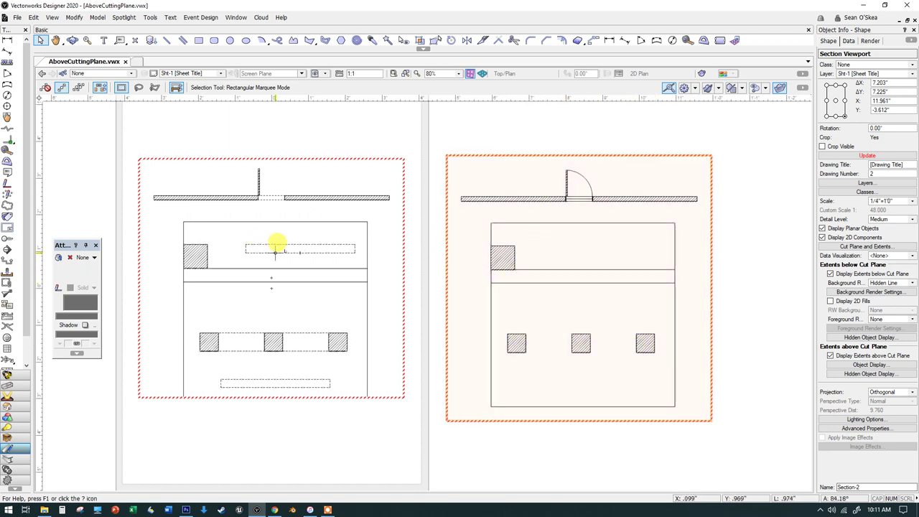
click(857, 365)
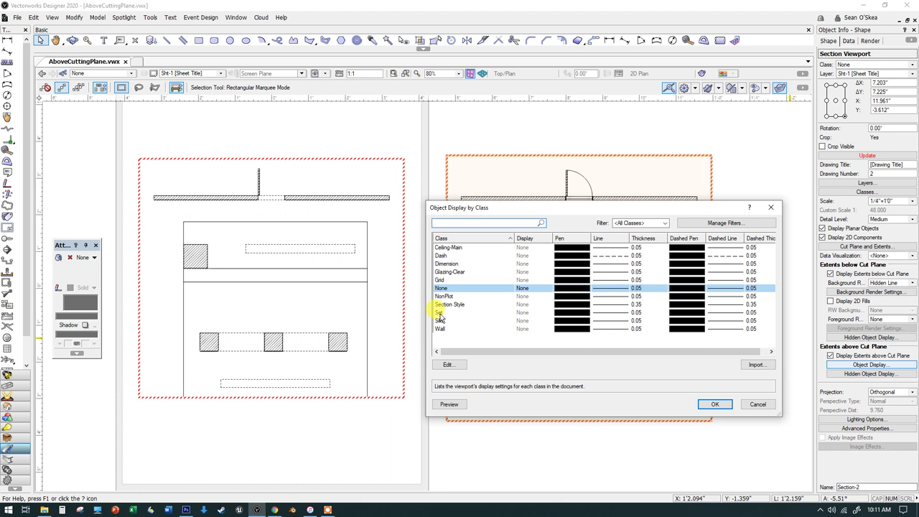
Set both the Set and Grid classes to Hidden Line display and apply the settings.
click(522, 313)
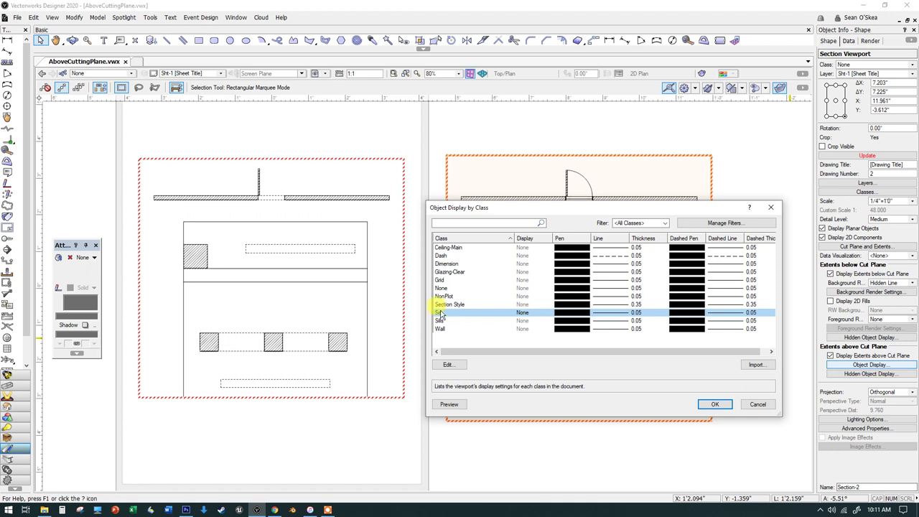
double_click(526, 314)
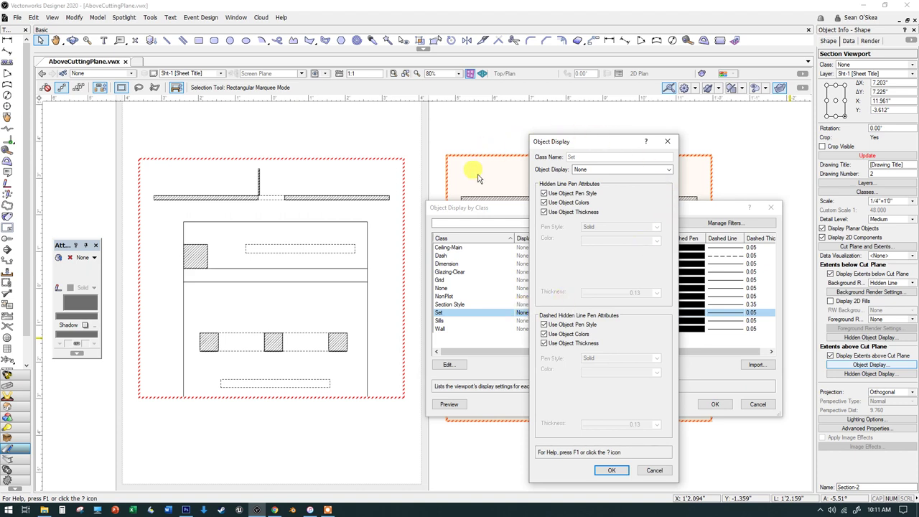
click(582, 169)
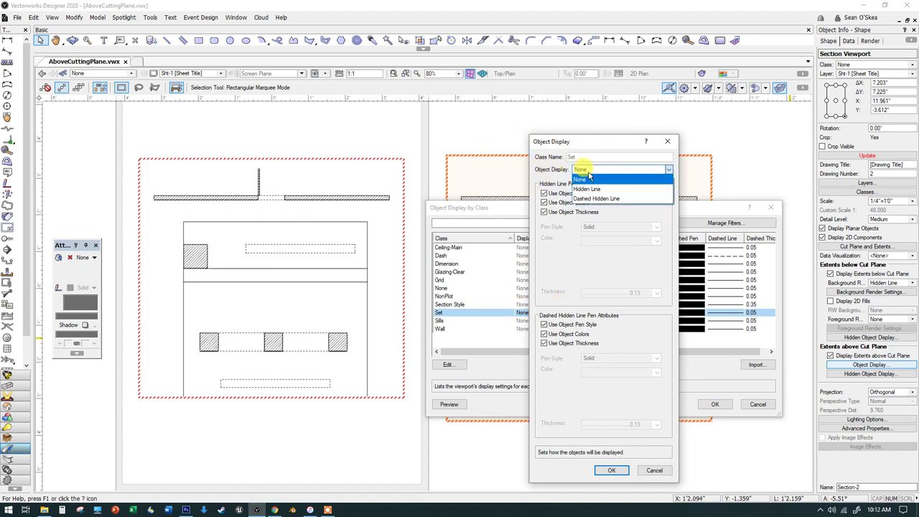
click(588, 189)
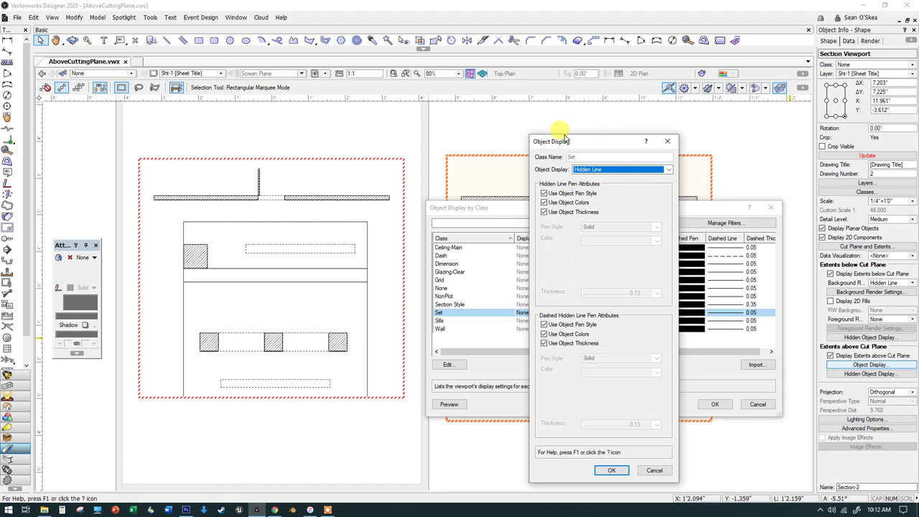
click(614, 470)
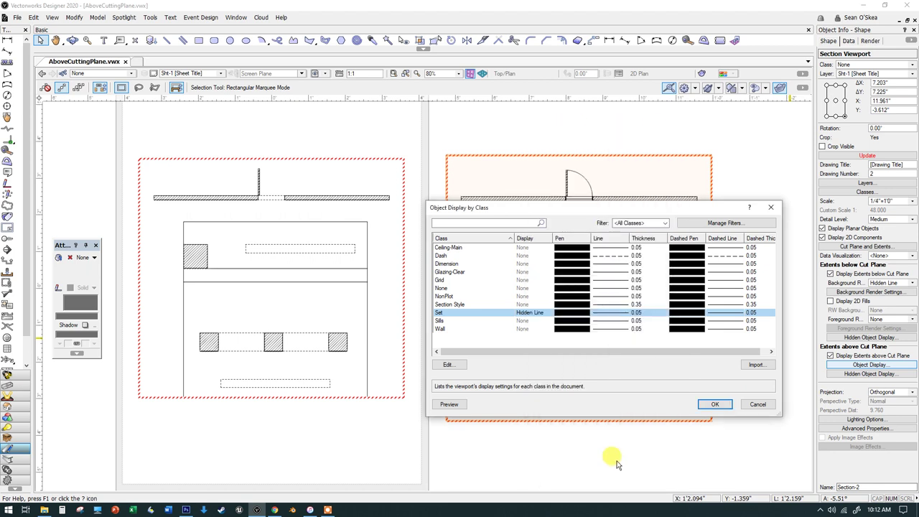
double_click(523, 280)
click(583, 172)
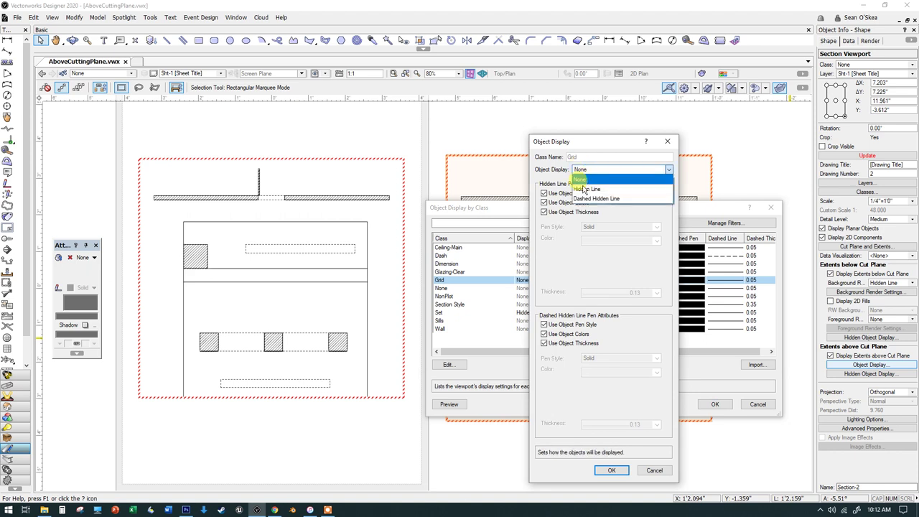
click(581, 188)
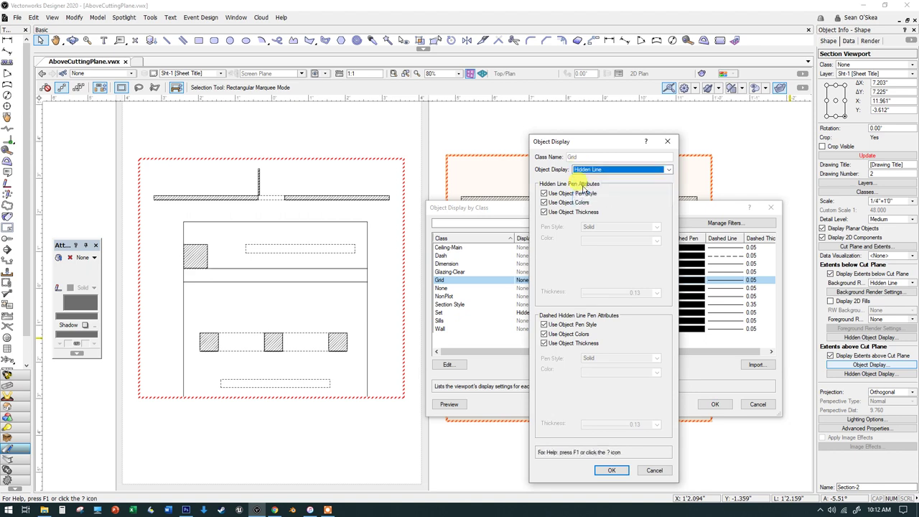
click(611, 470)
click(715, 405)
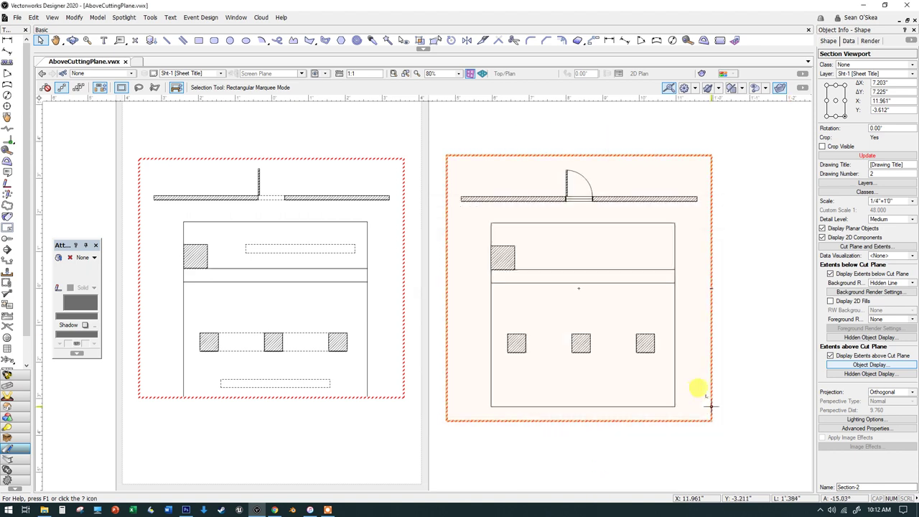
Update Section-2 so the overhead grid and beams appear above the cut plane.
click(854, 155)
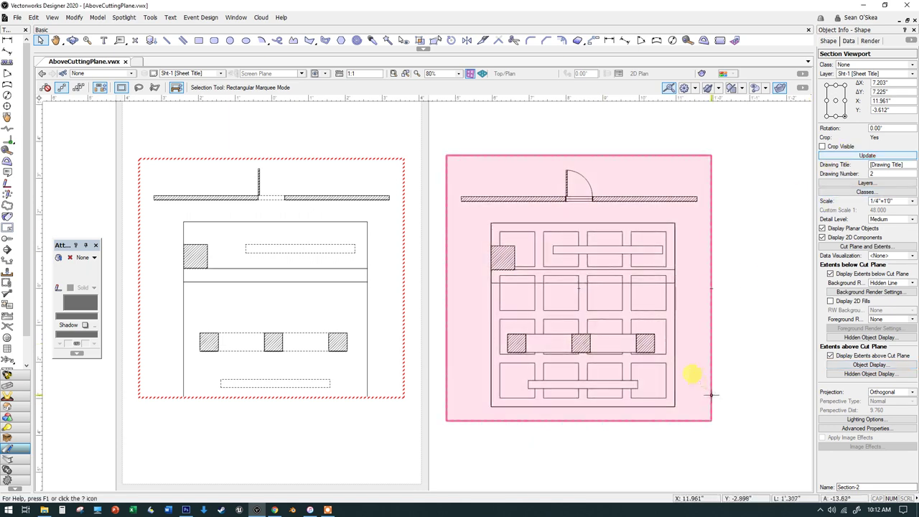
scroll(683, 391, up, 2)
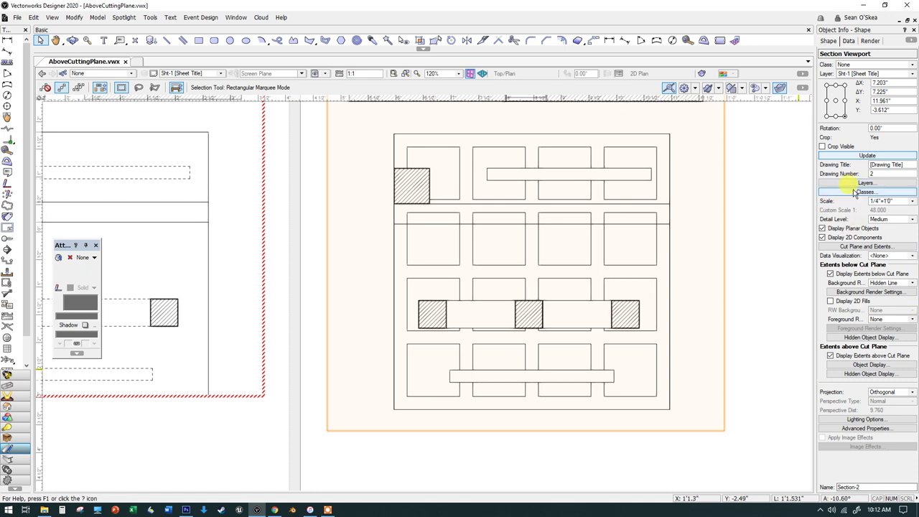
Set the Grid class display to None above the cut plane and update the viewport.
click(870, 365)
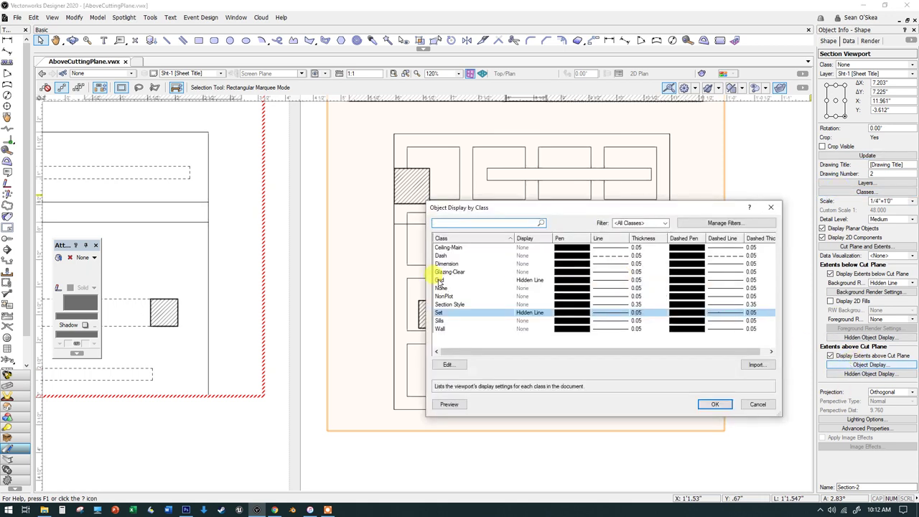
click(529, 282)
double_click(528, 286)
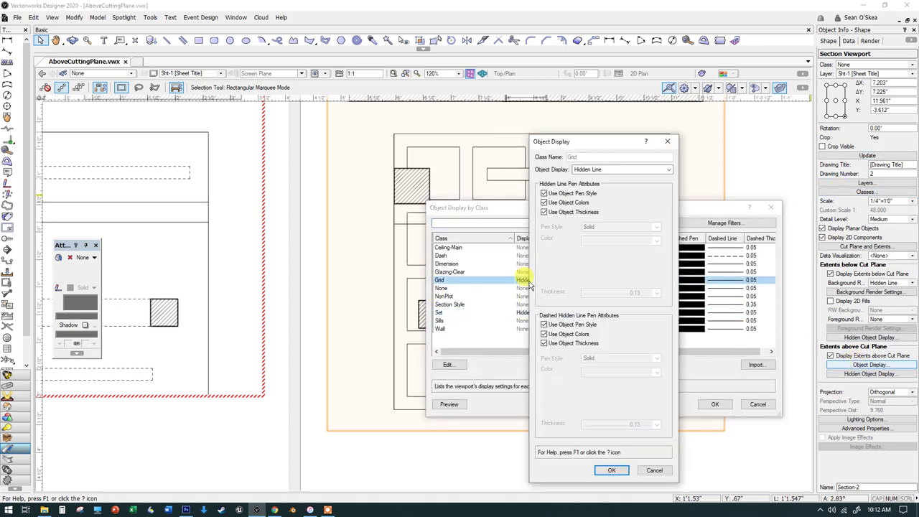
click(583, 169)
click(586, 180)
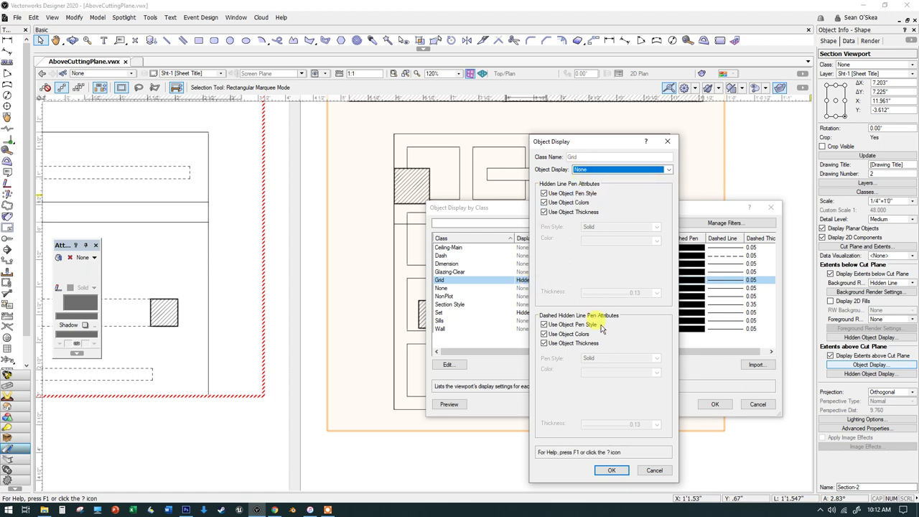
click(611, 470)
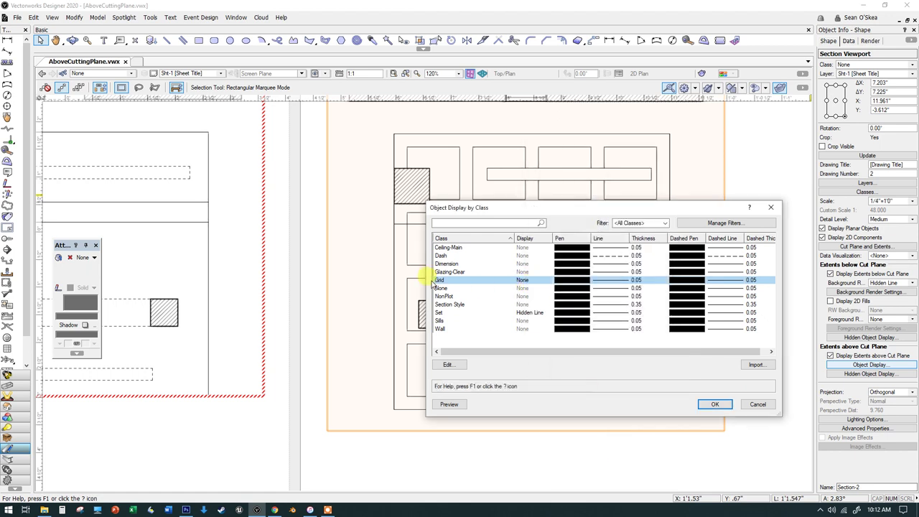
click(714, 404)
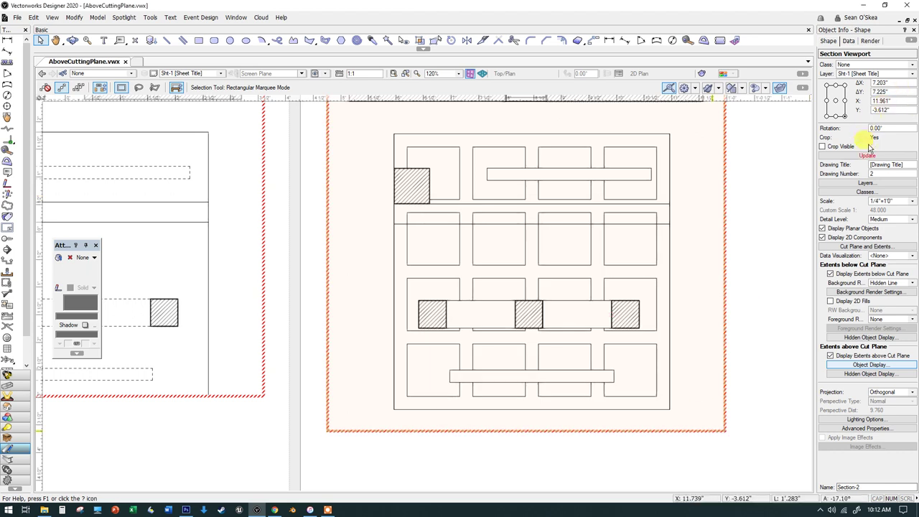
click(867, 155)
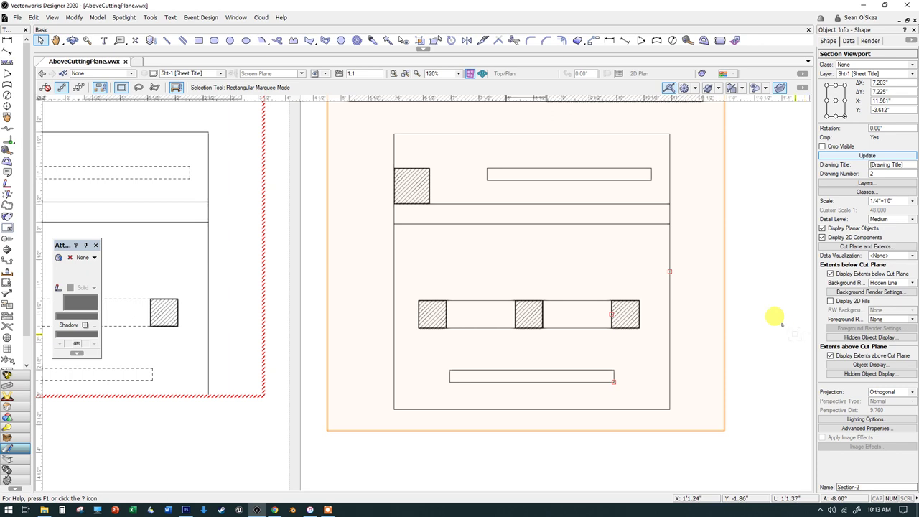
Give the Set class the VW-01 Short Dashed line type instead of its object pen style, then update Section-2.
click(872, 366)
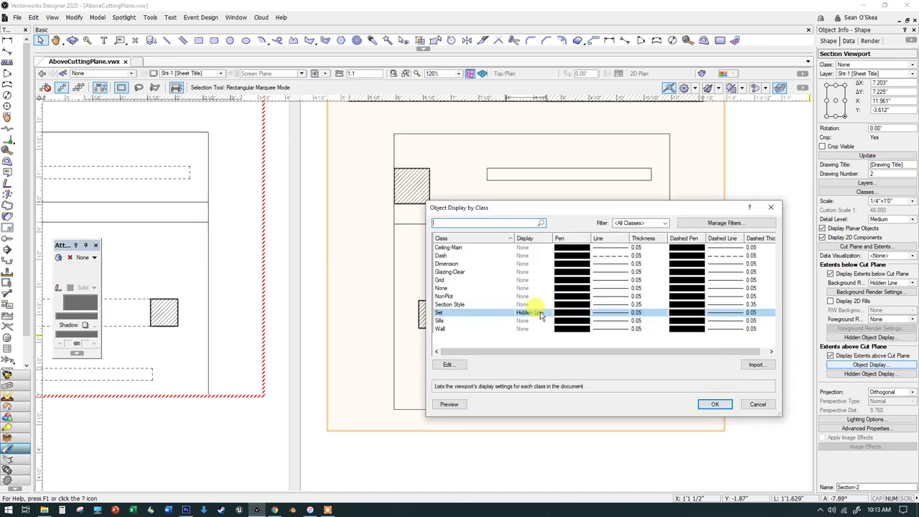
double_click(535, 316)
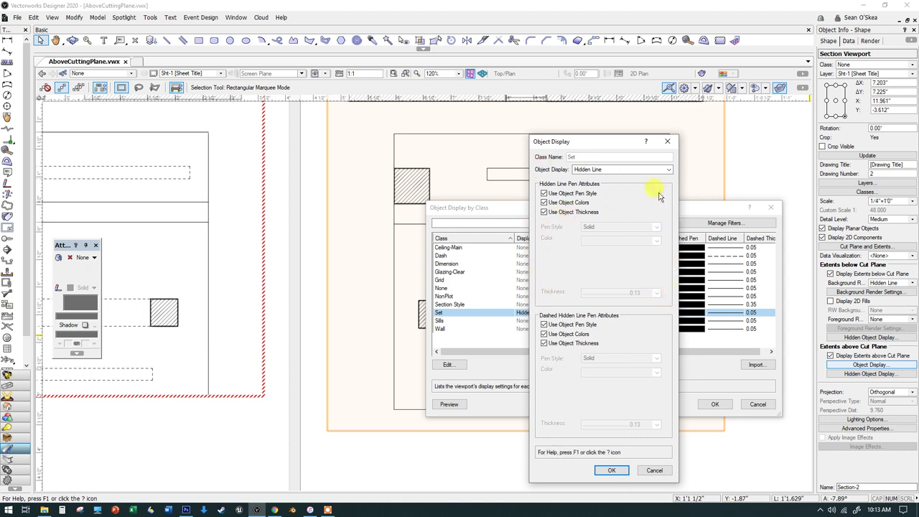
click(544, 194)
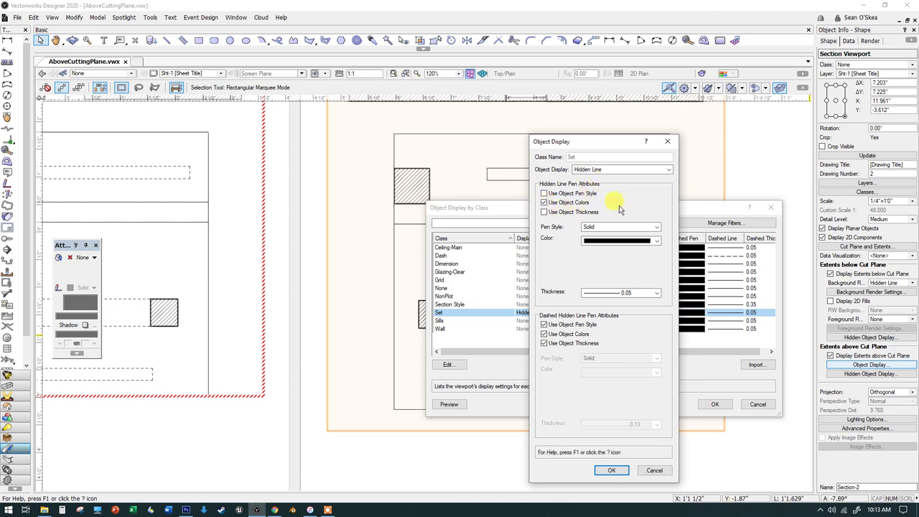
click(601, 227)
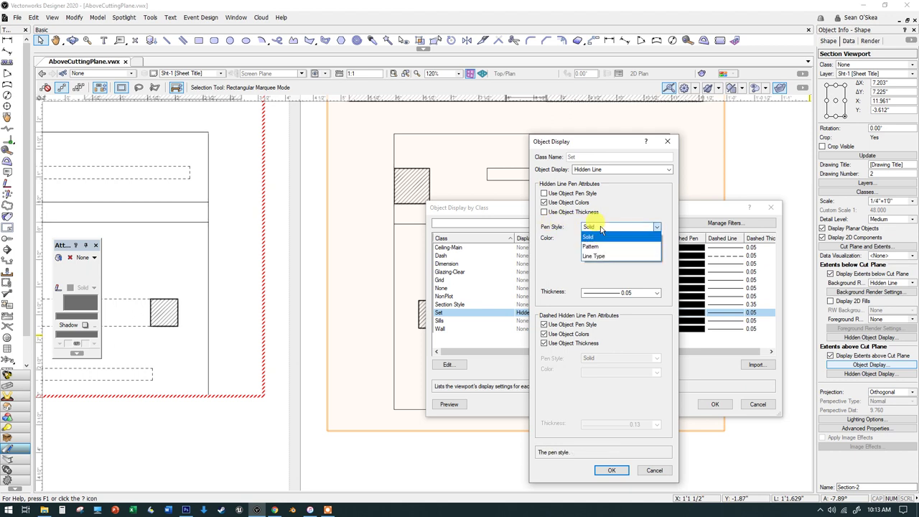
click(601, 257)
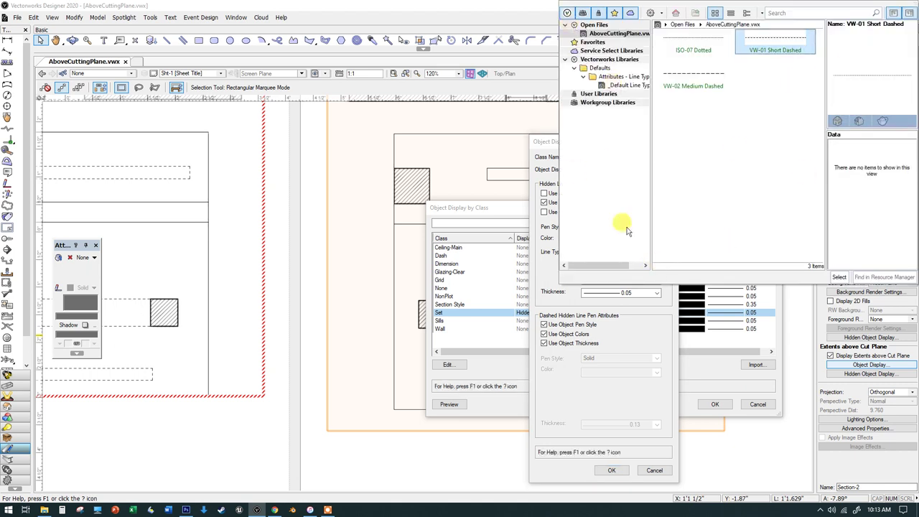
click(651, 316)
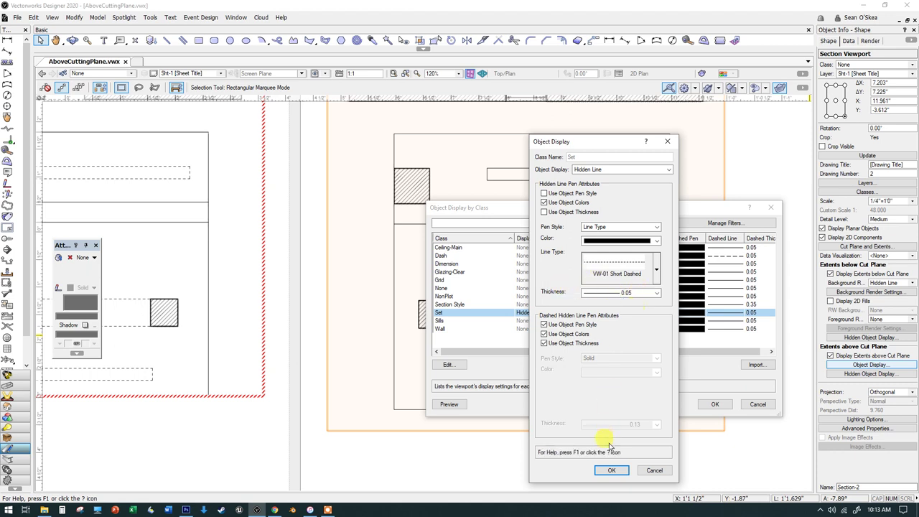
click(610, 471)
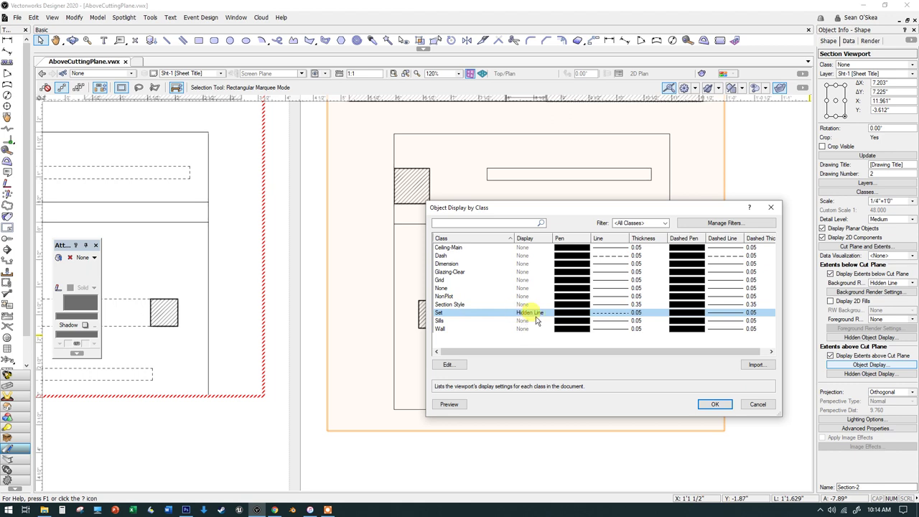
click(712, 404)
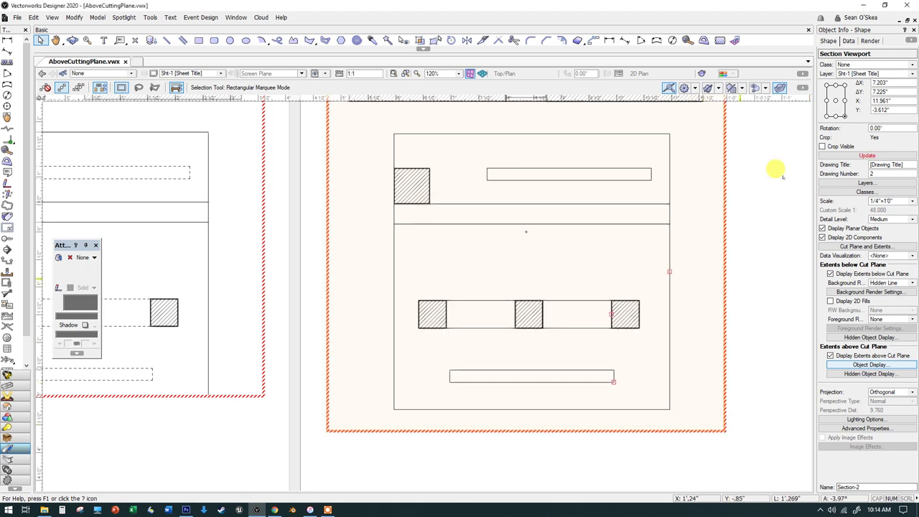
click(849, 158)
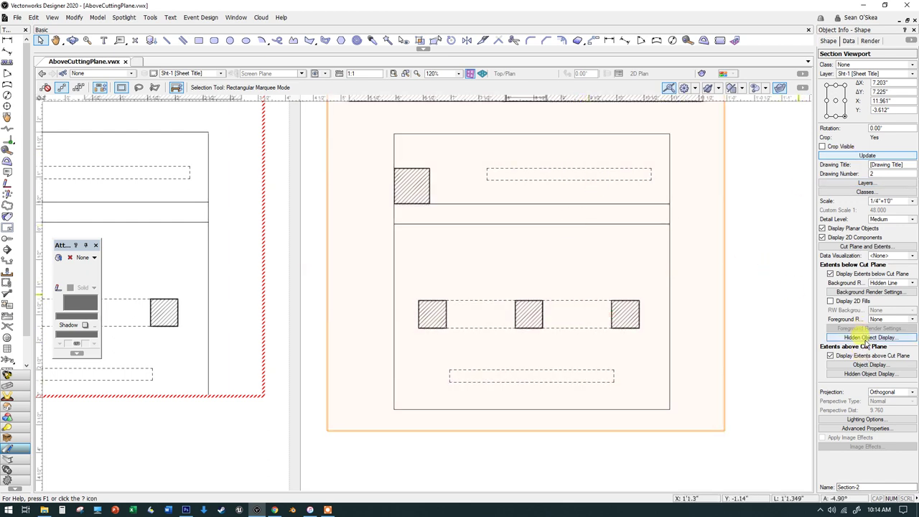
Set the Set class above the cut plane to Dashed Hidden Line and update the viewport.
click(853, 366)
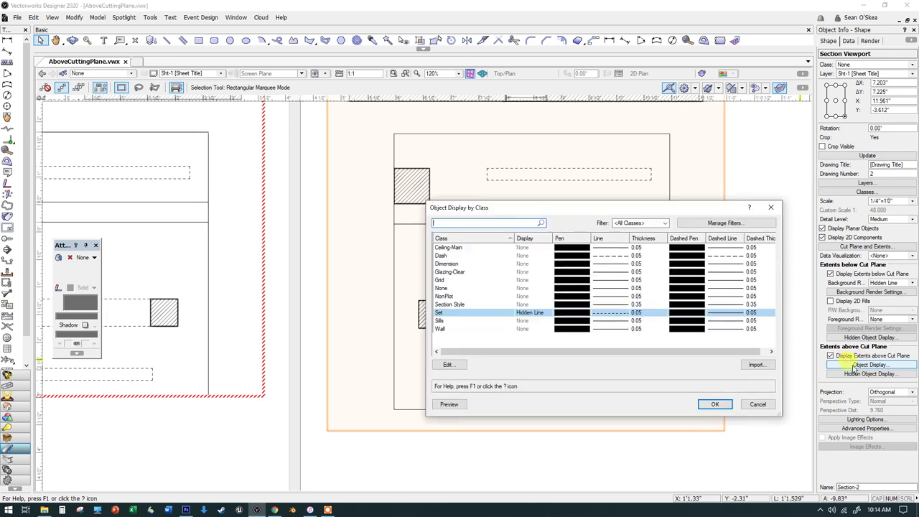
double_click(532, 318)
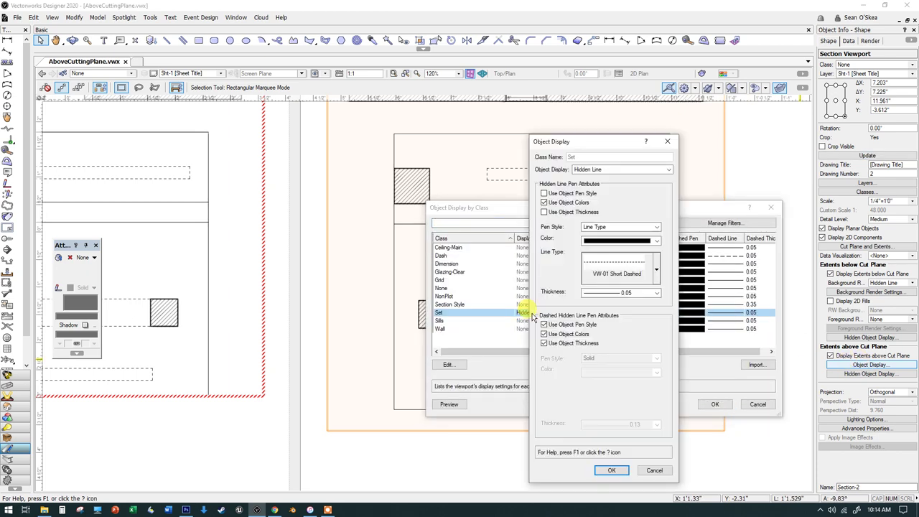
click(597, 170)
click(607, 199)
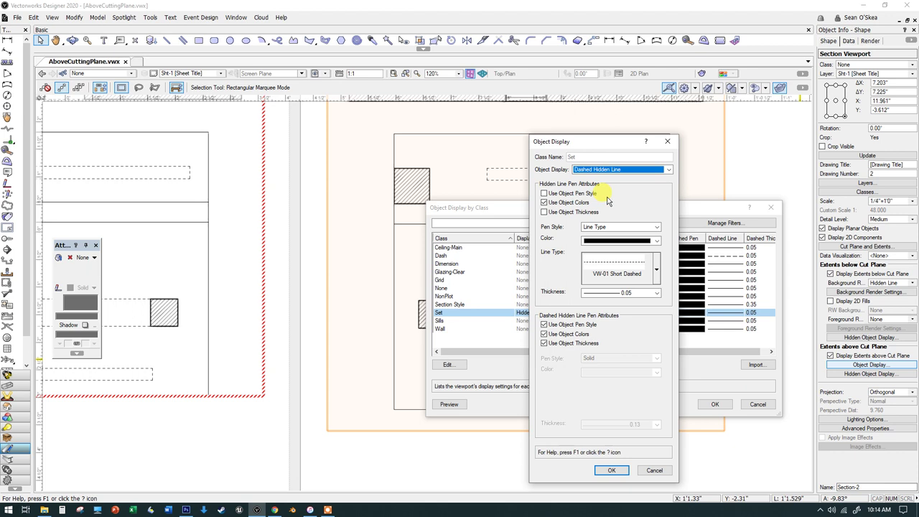
click(610, 471)
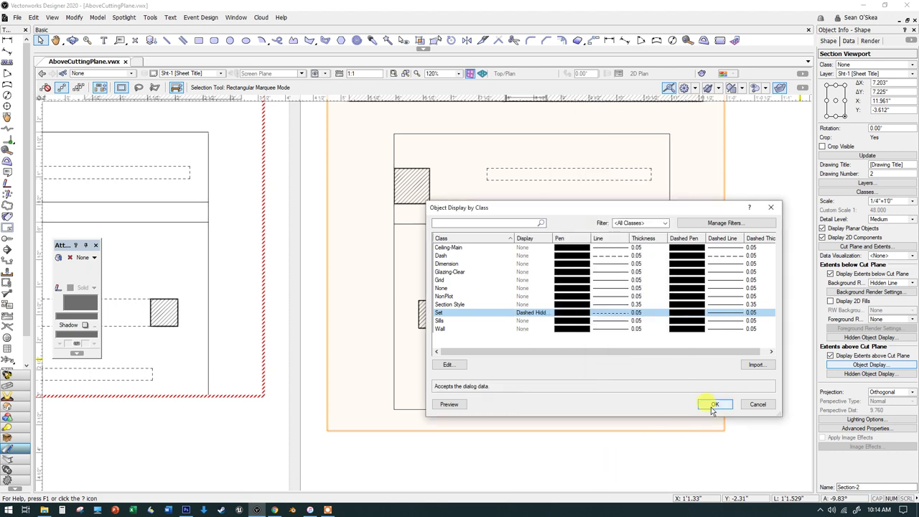
click(714, 405)
click(861, 155)
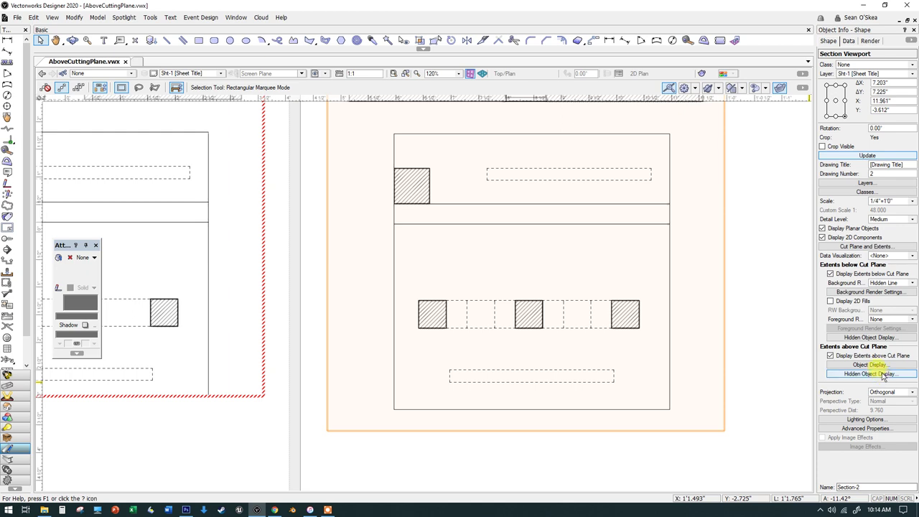
Return the Set class above the cut plane to Hidden Line and update the viewport.
click(877, 365)
double_click(529, 311)
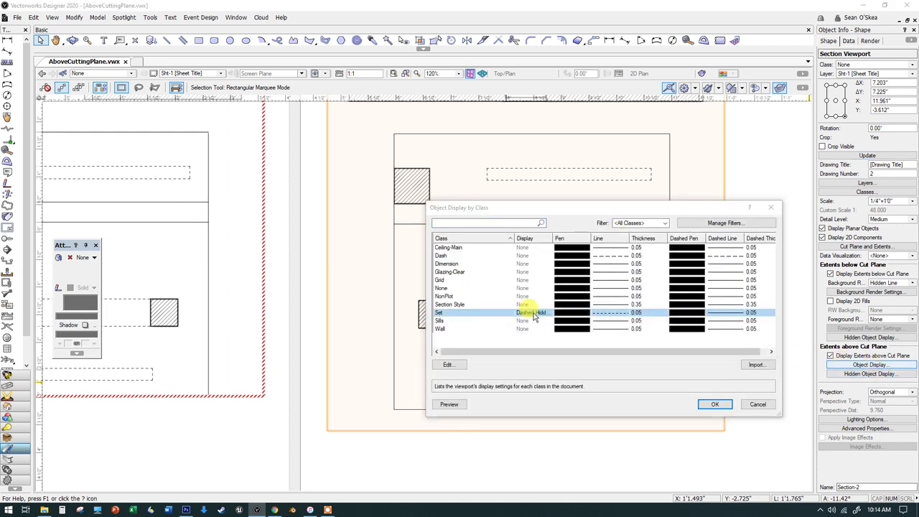
click(607, 170)
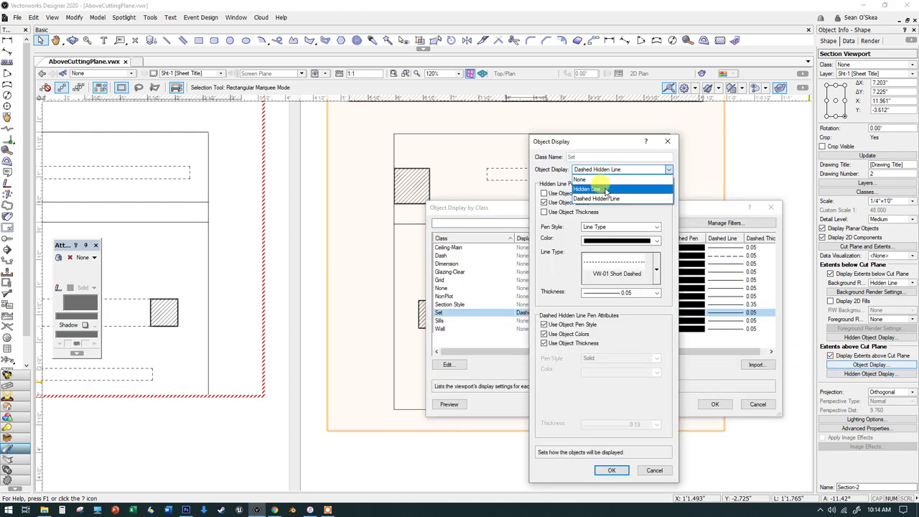
click(607, 190)
click(612, 471)
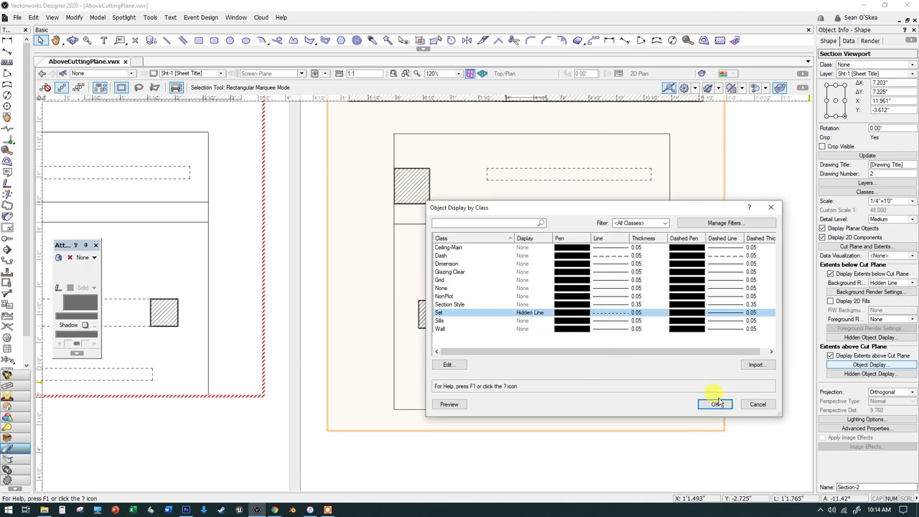
click(714, 404)
click(852, 155)
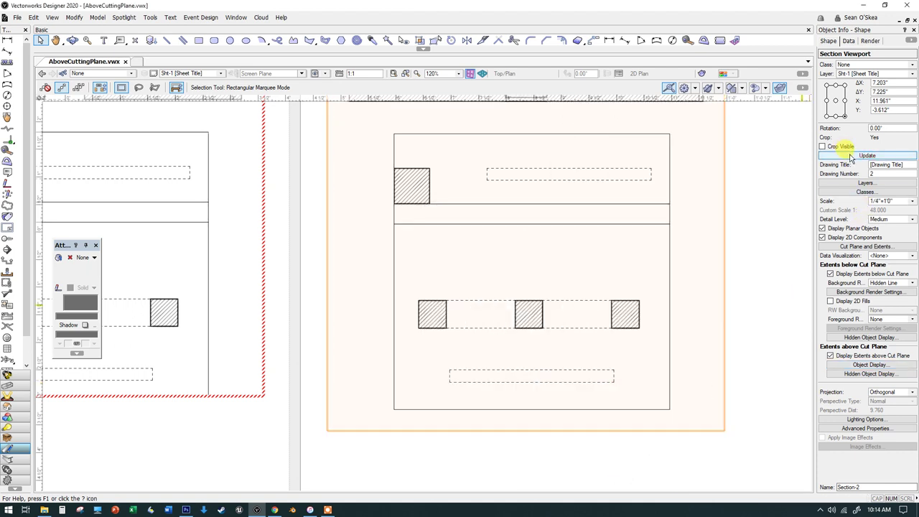
Zoom out from 120% to 80% so both section viewports fit on screen.
scroll(687, 205, down, 2)
scroll(642, 148, up, 2)
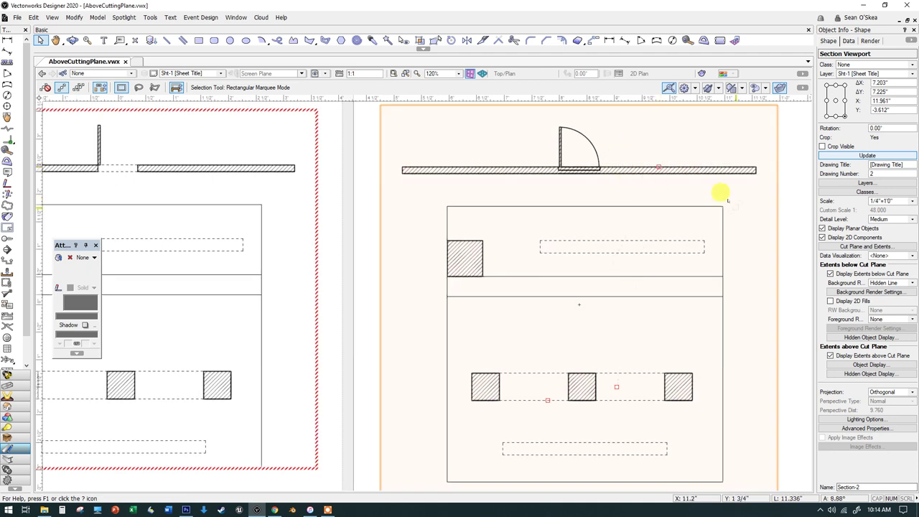
scroll(722, 193, down, 2)
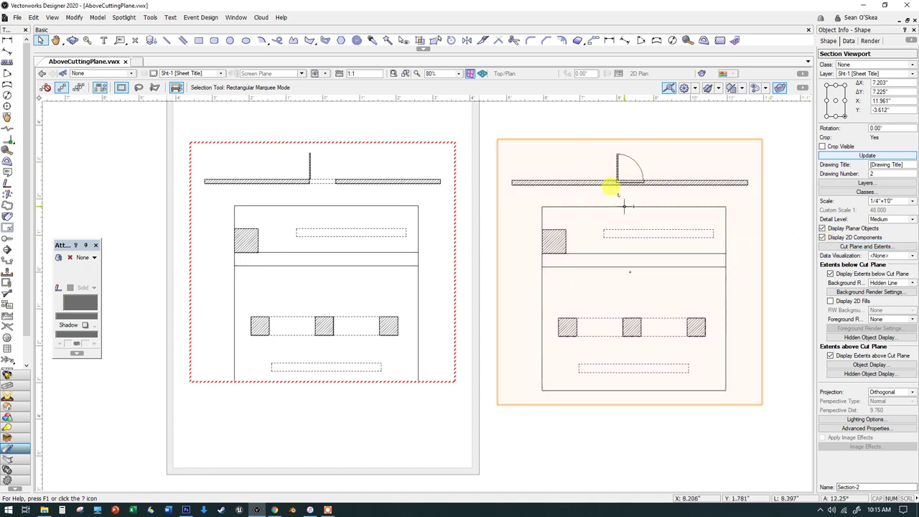
Uncheck Display 2D Components and update the viewport to remove the door swing arc.
click(822, 238)
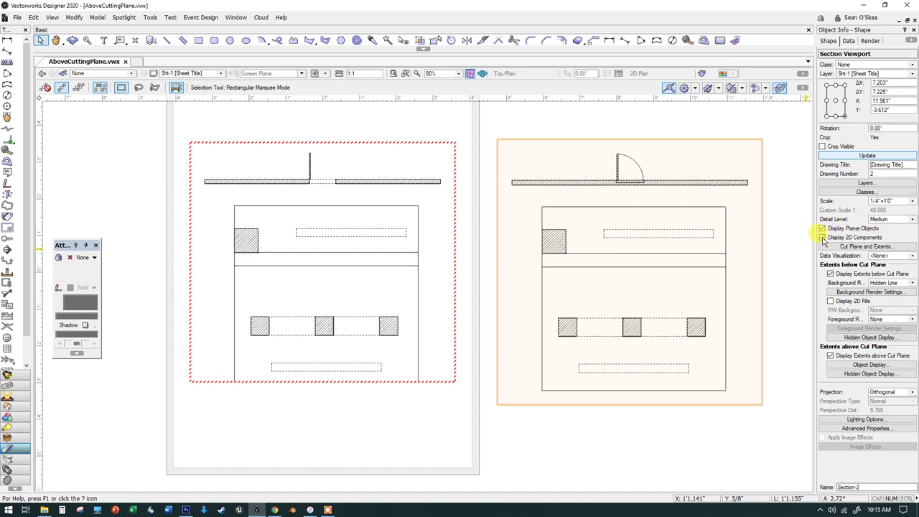
click(822, 237)
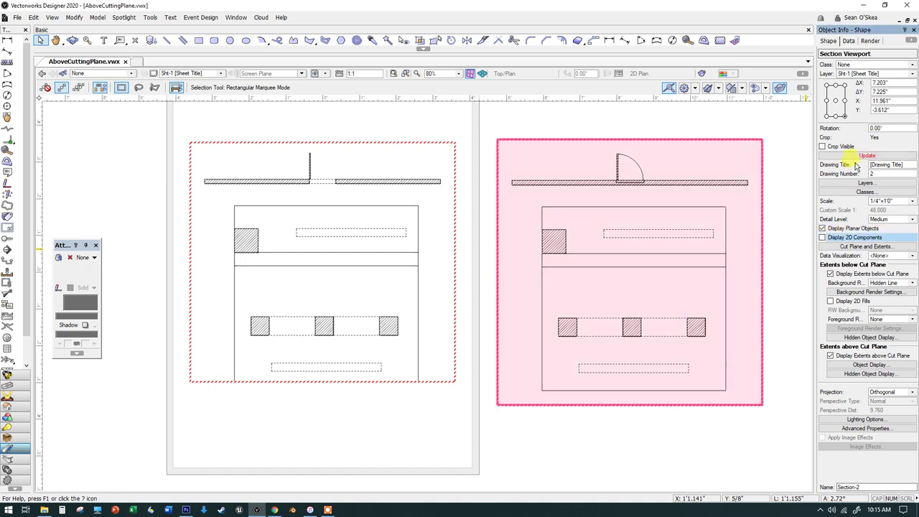
click(834, 155)
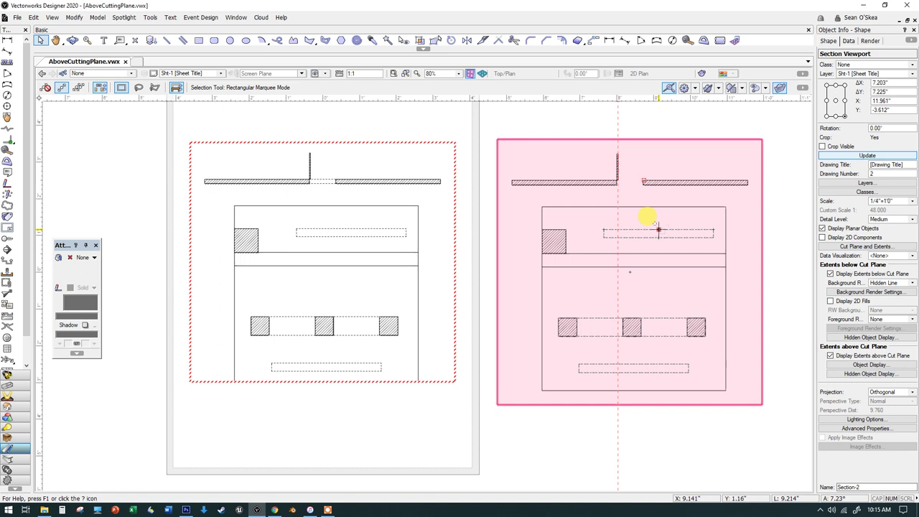
Show the Wall class above the cut plane as Hidden Line with VW-01 Short Dashed pen, then update.
click(853, 365)
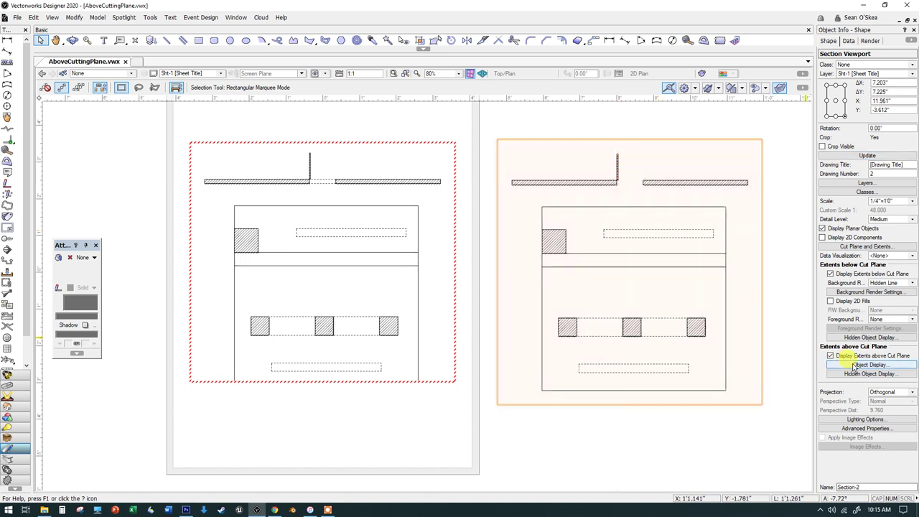
click(441, 329)
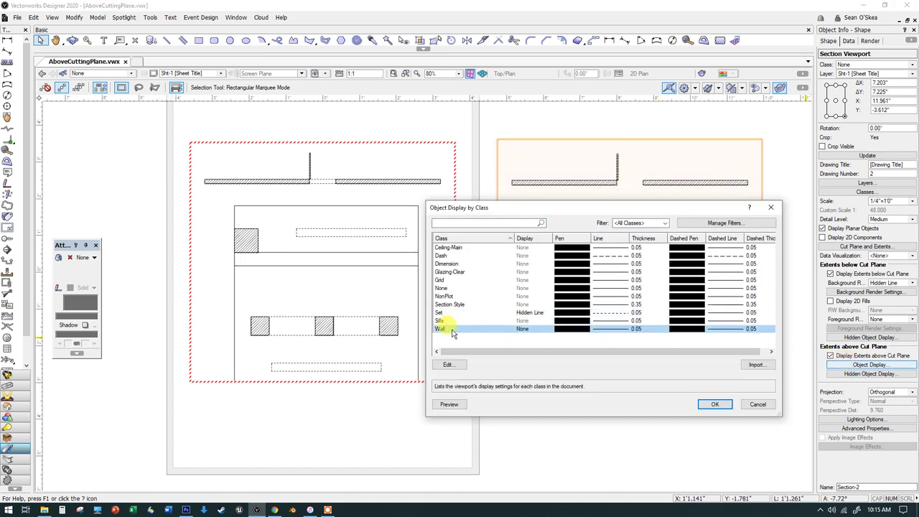
double_click(526, 329)
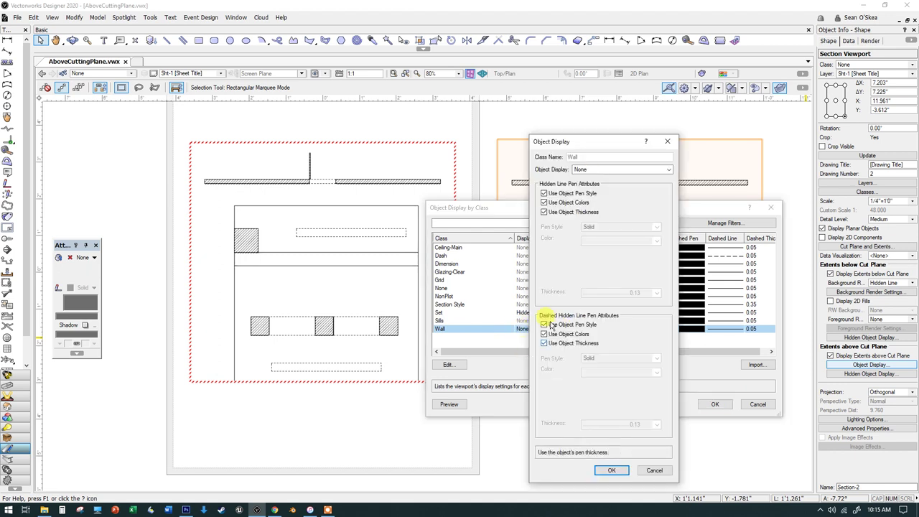
click(587, 169)
click(583, 182)
click(544, 193)
click(544, 212)
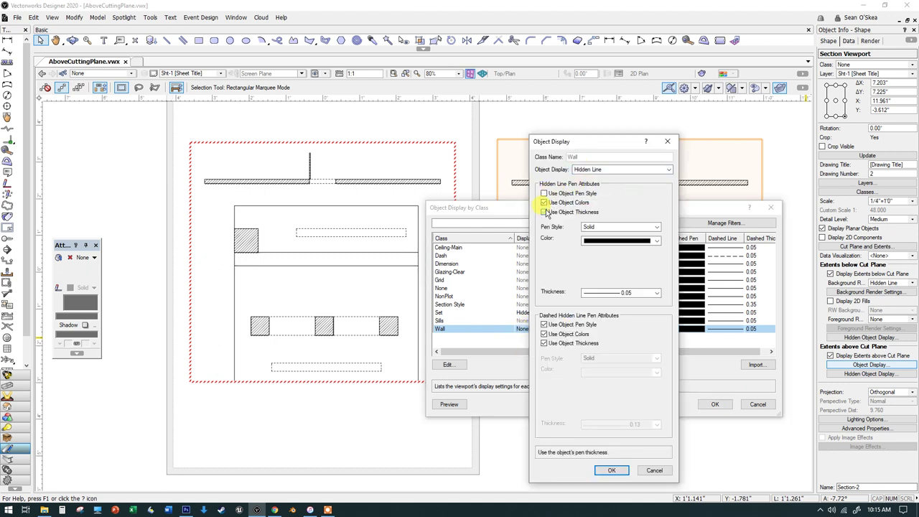
click(599, 228)
click(596, 257)
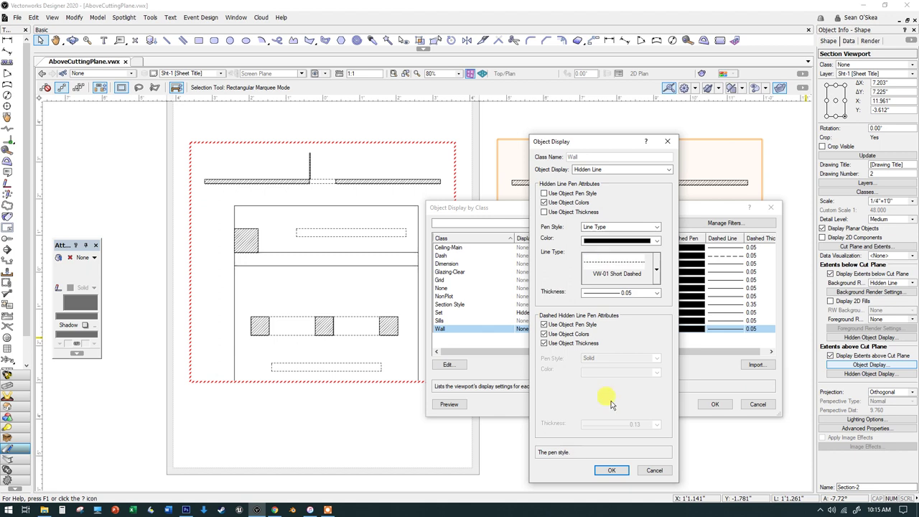
click(612, 471)
click(715, 404)
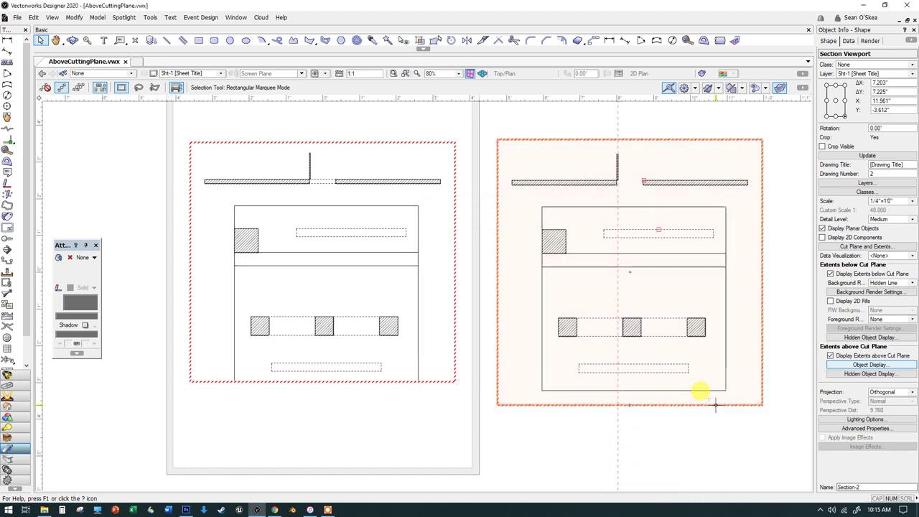
click(865, 156)
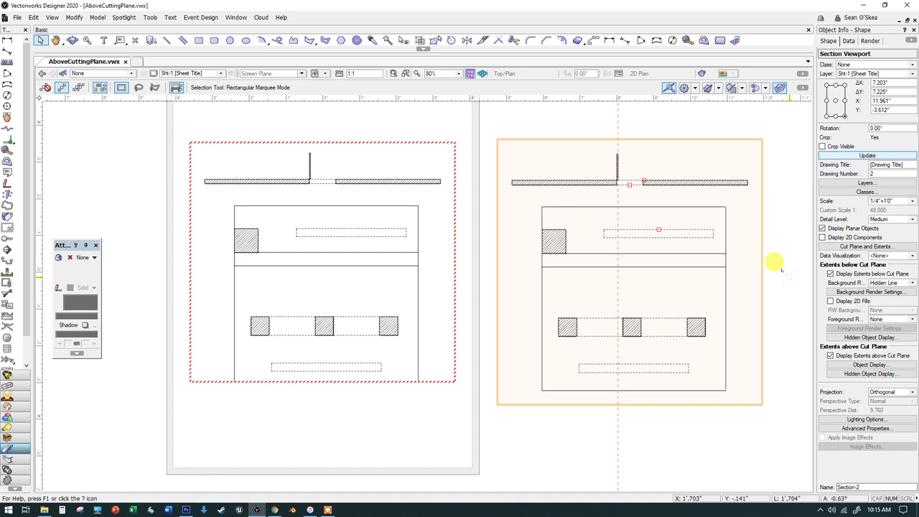
In the viewport's annotations, draw a door swing arc centred on the hinge corner.
scroll(648, 196, up, 2)
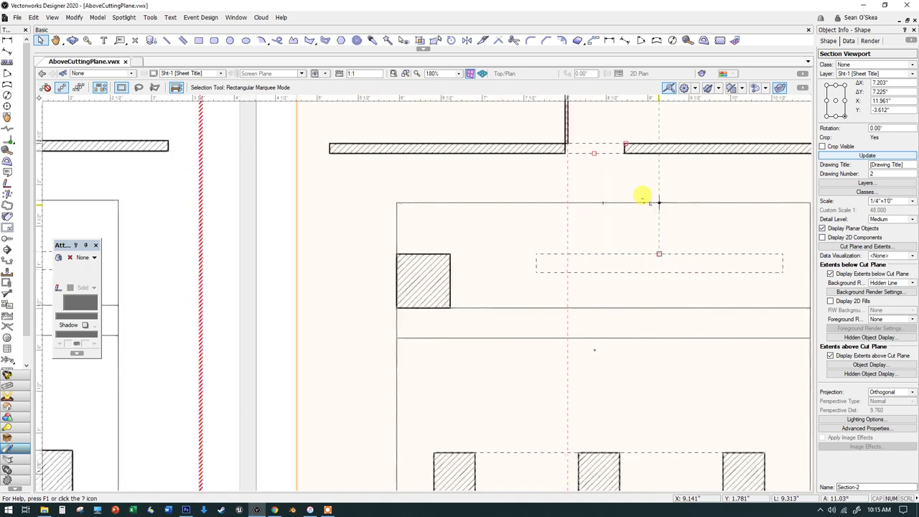
scroll(603, 250, down, 2)
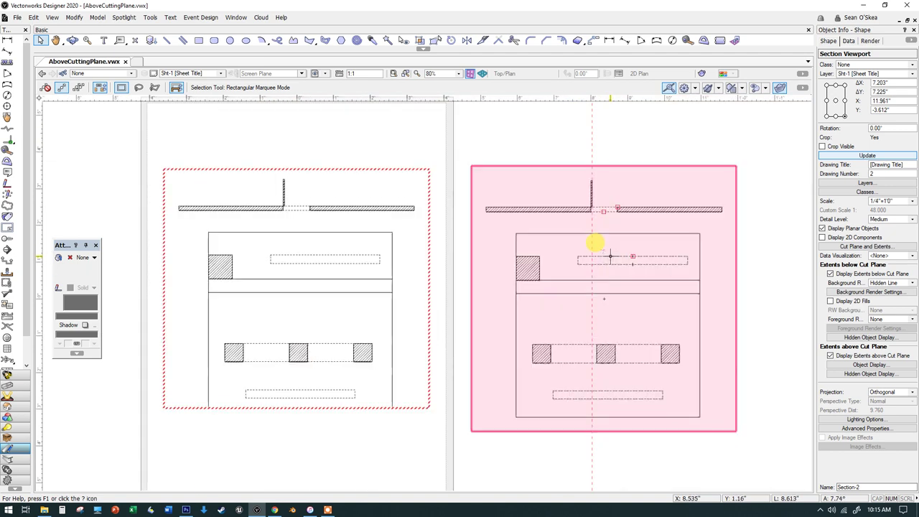
double_click(611, 197)
click(261, 40)
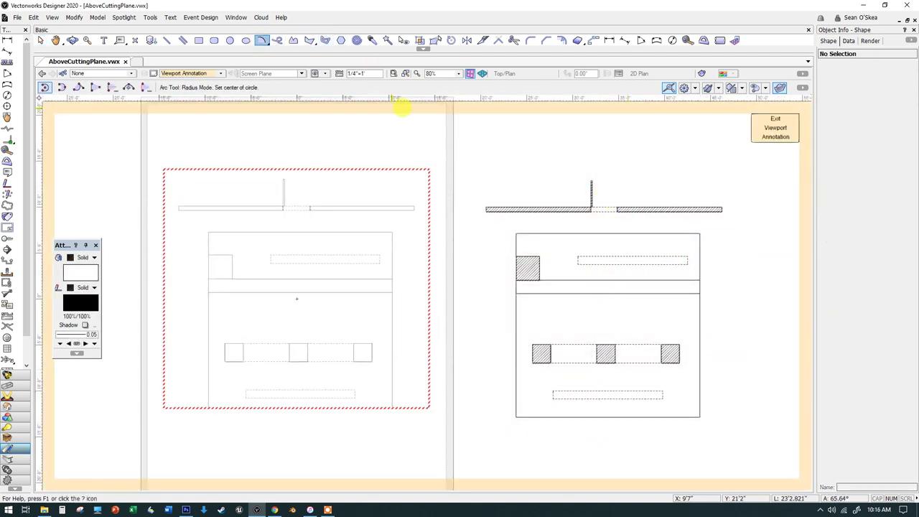
scroll(595, 199, up, 2)
scroll(679, 244, down, 1)
scroll(652, 232, up, 3)
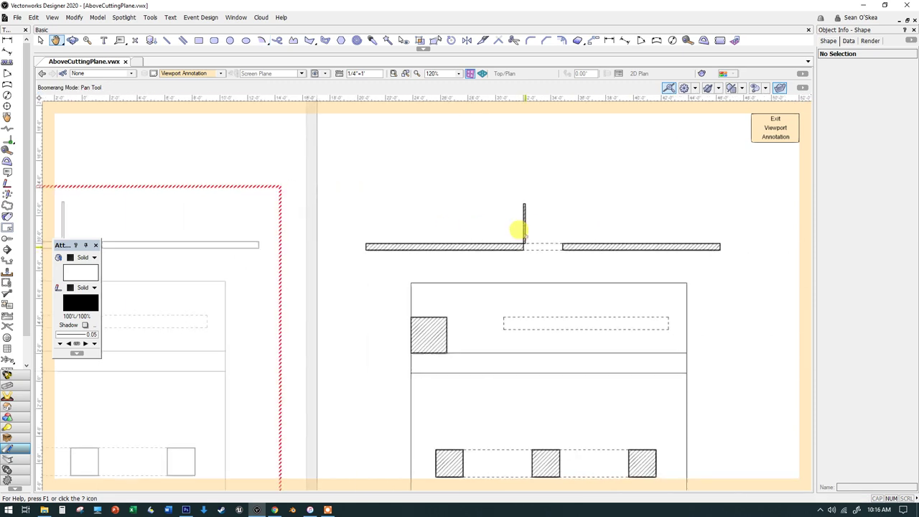
click(413, 251)
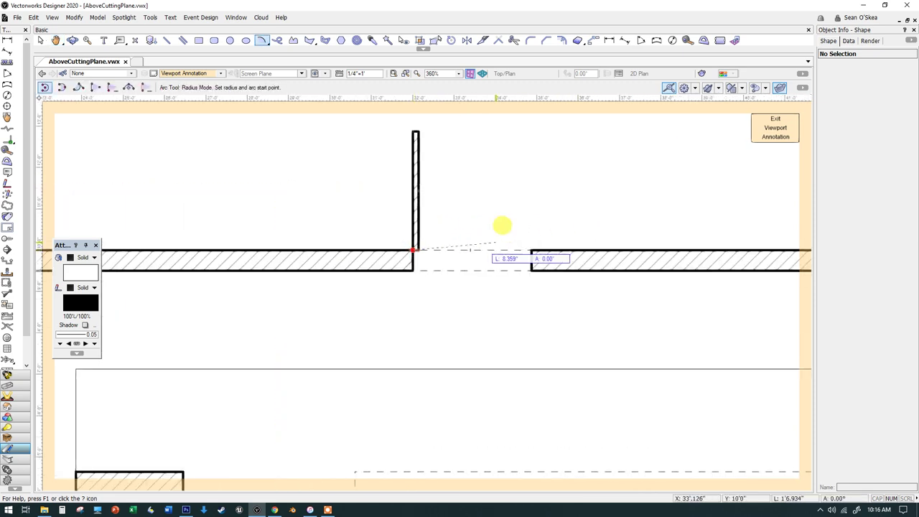
click(531, 250)
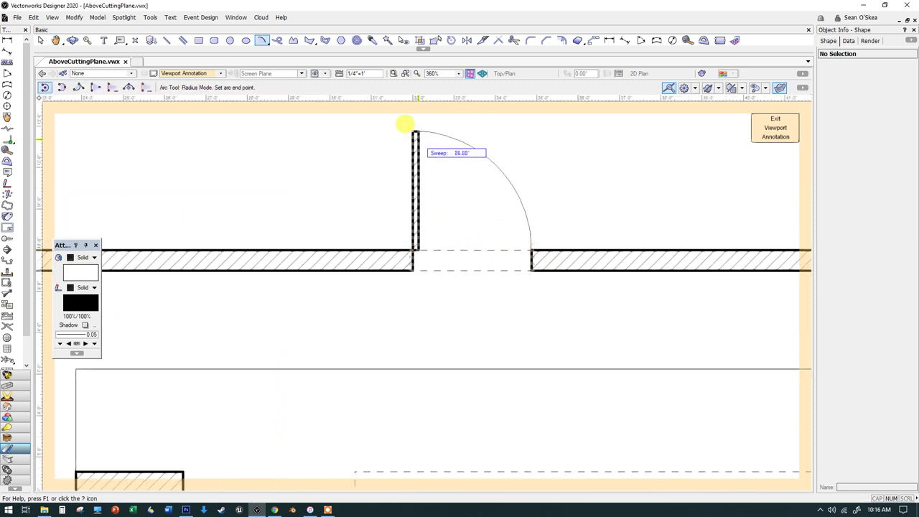
click(415, 132)
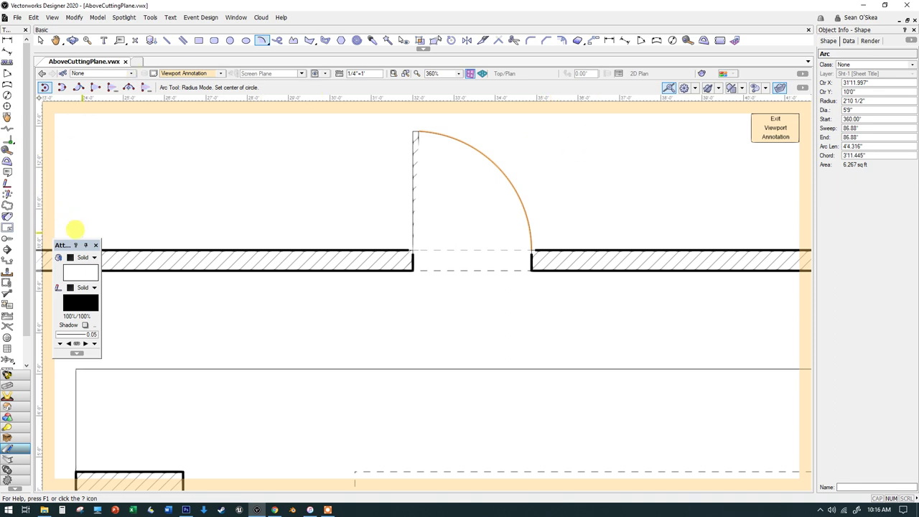
Give the arc no fill and a start arrowhead, then exit viewport annotation.
click(91, 257)
click(94, 269)
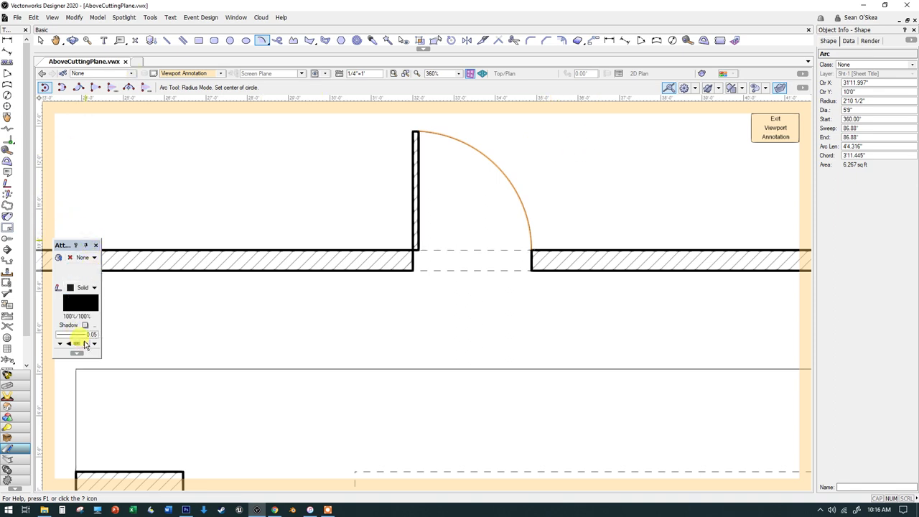
click(85, 344)
click(69, 344)
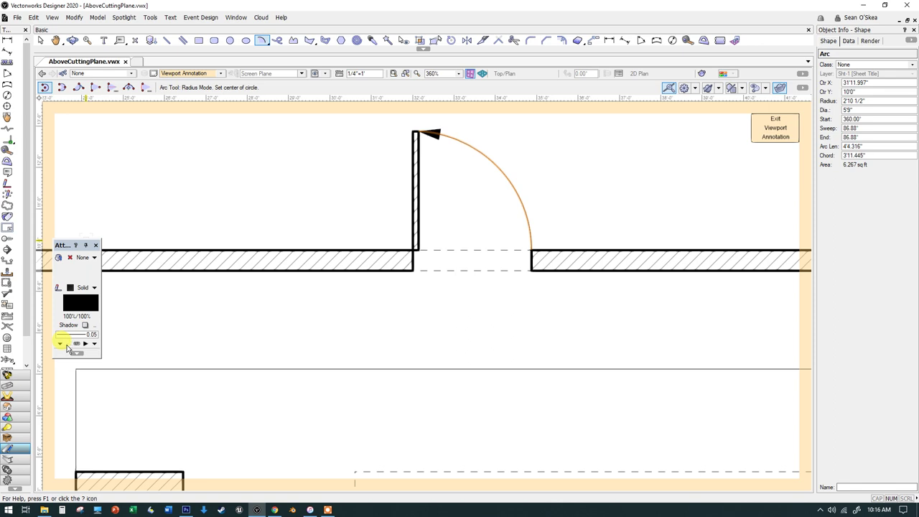
click(776, 127)
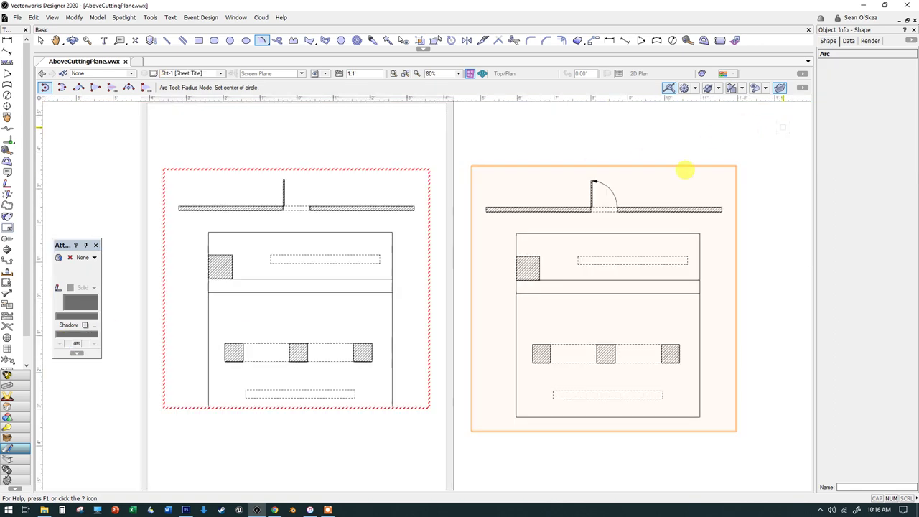